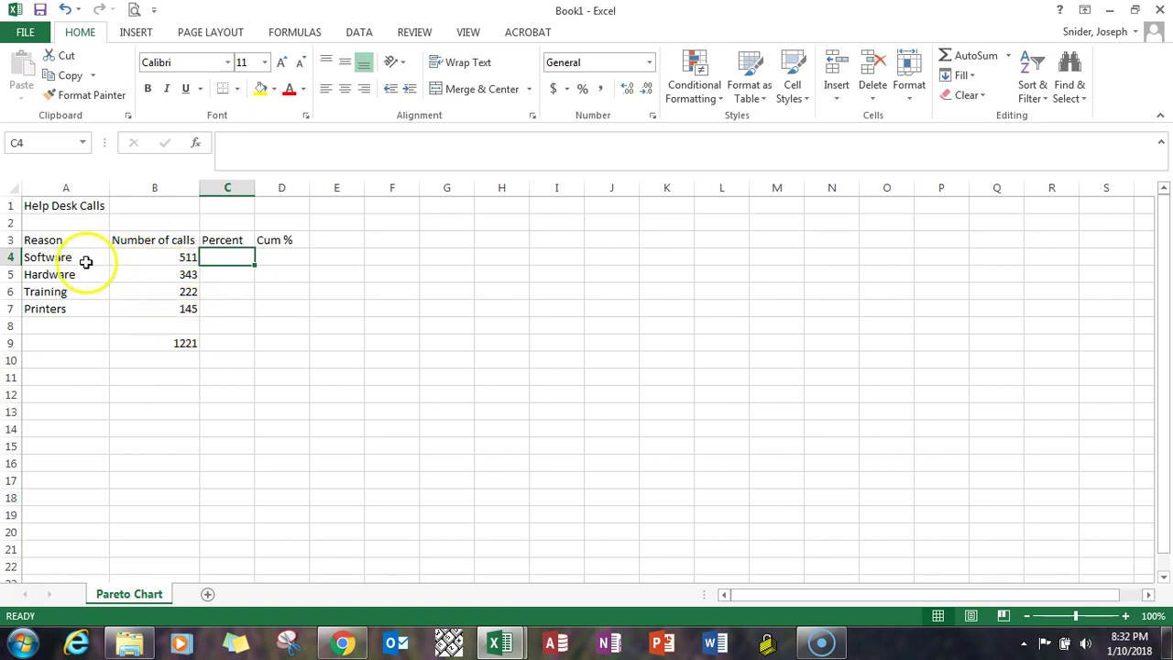
Step: Sort A4:B7 by Number of calls, largest to smallest, so Software 511 leads and Printers 145 is last
left_click_drag(78, 261, 156, 309)
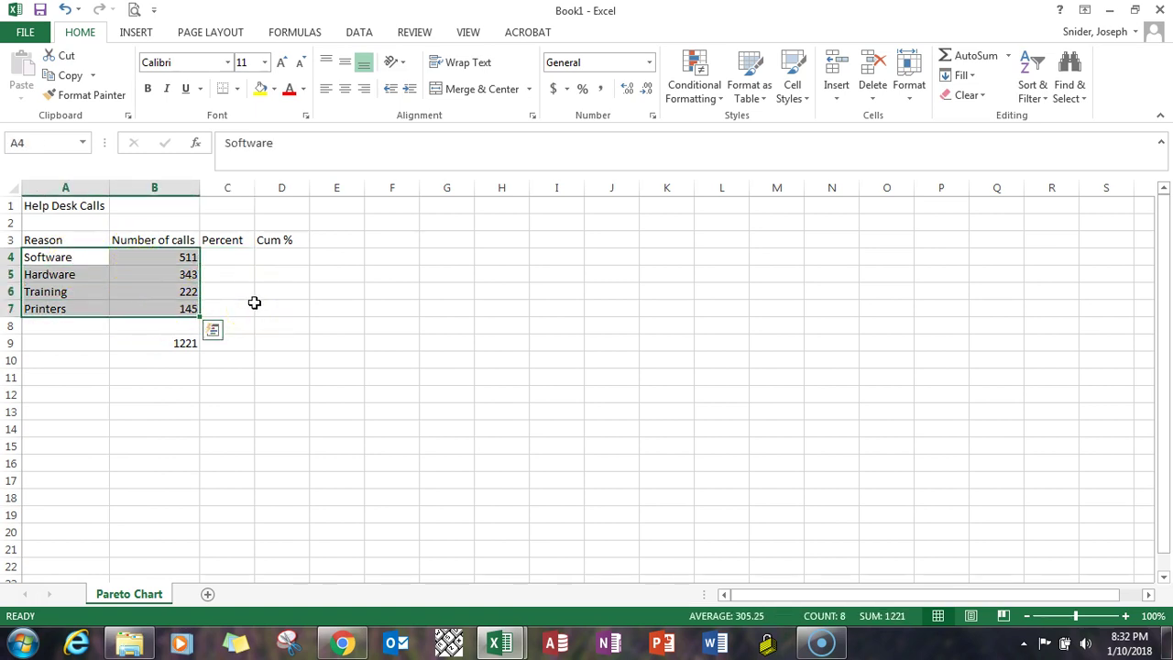
left_click(358, 35)
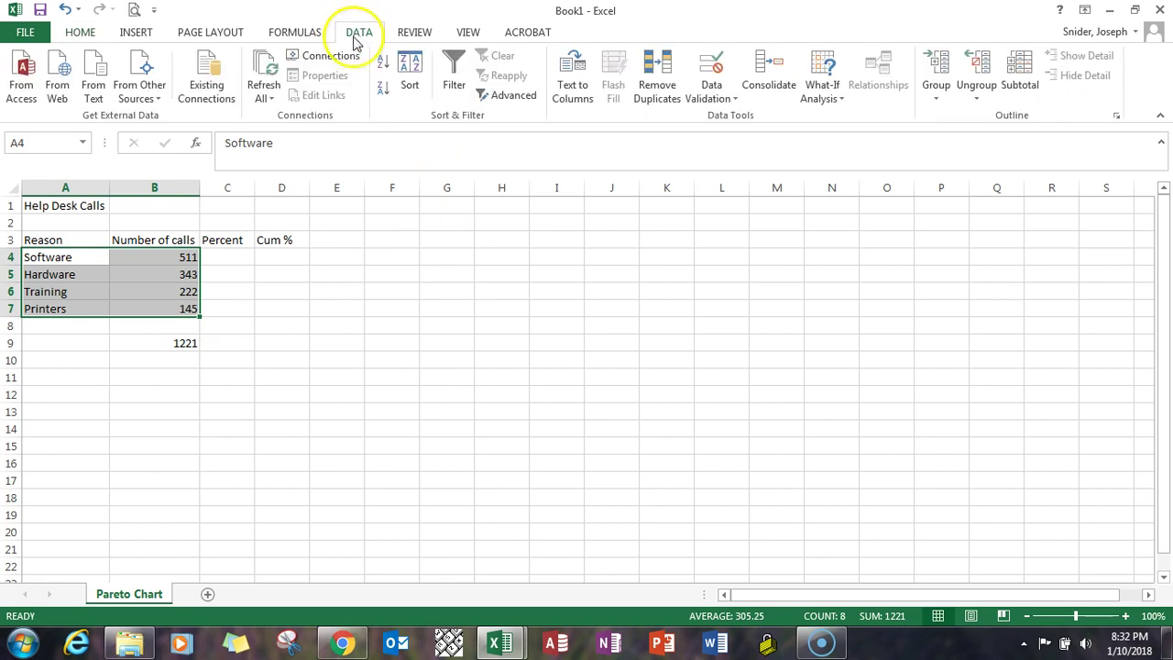
left_click(412, 87)
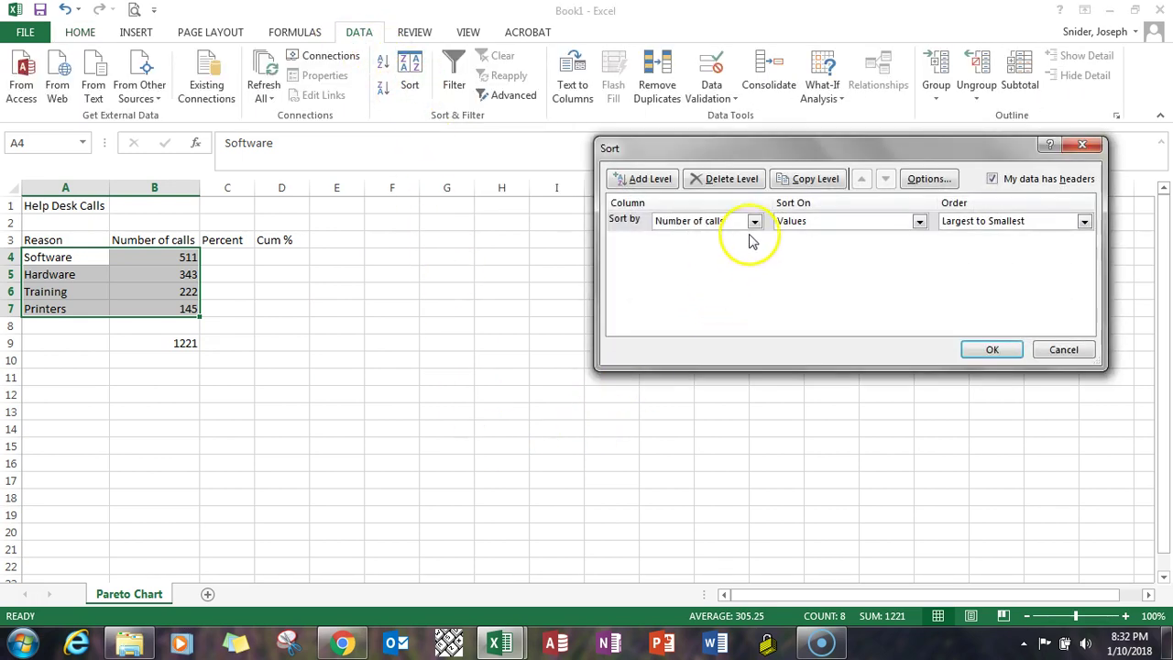
left_click(754, 224)
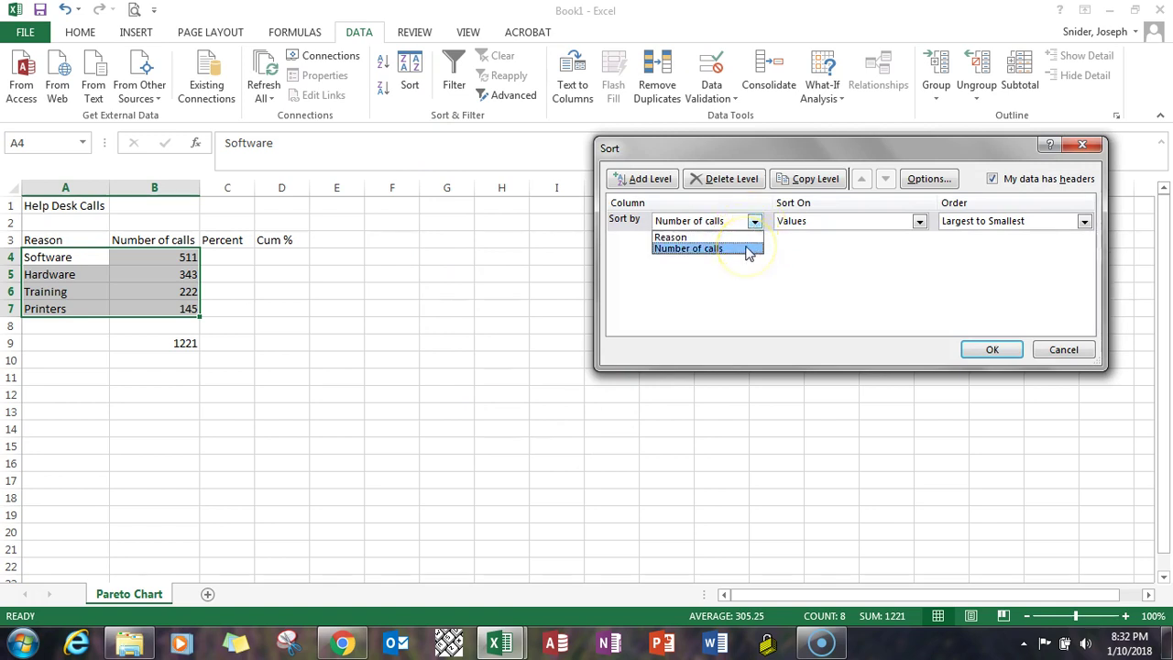
left_click(747, 249)
left_click(1084, 220)
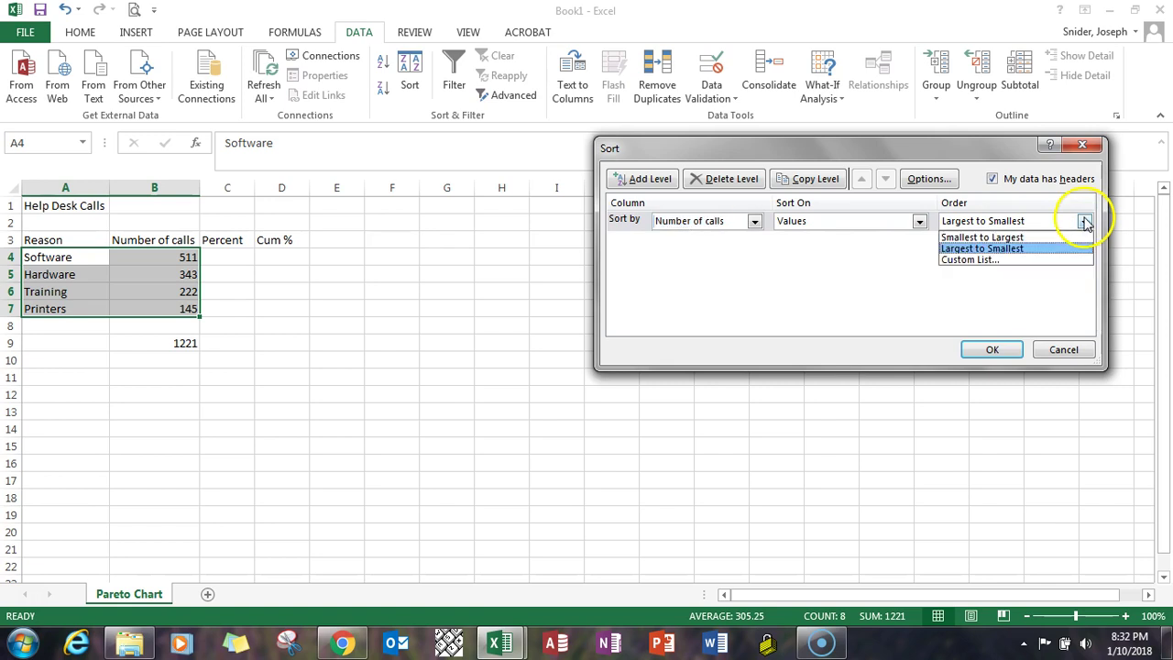
left_click(1044, 248)
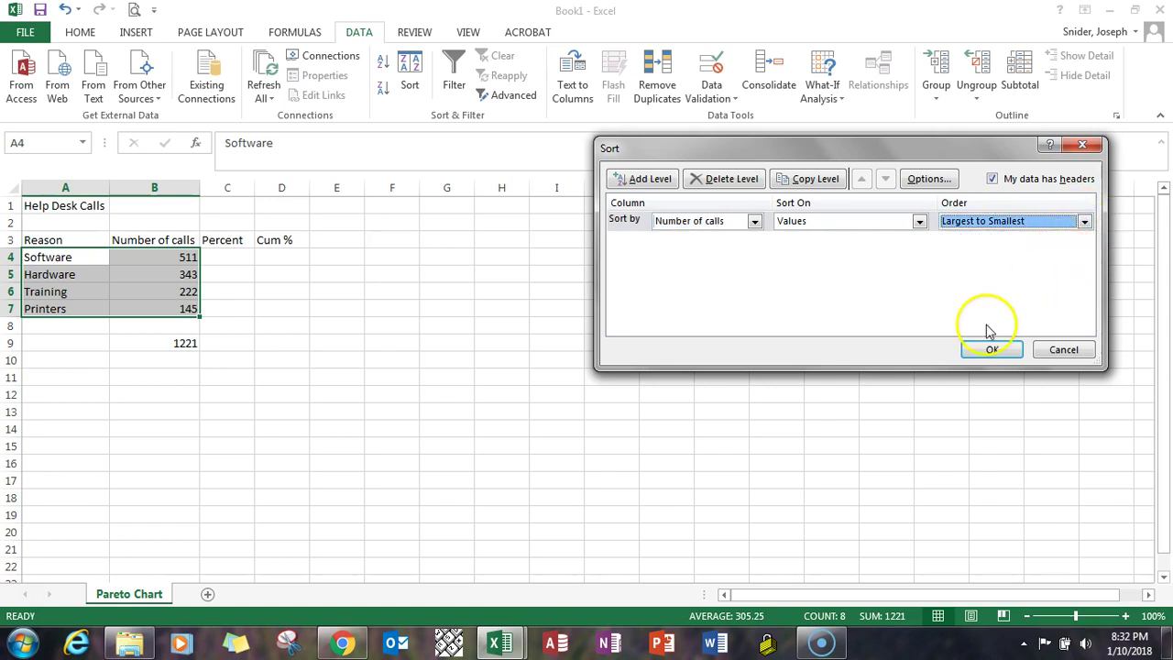
left_click(989, 351)
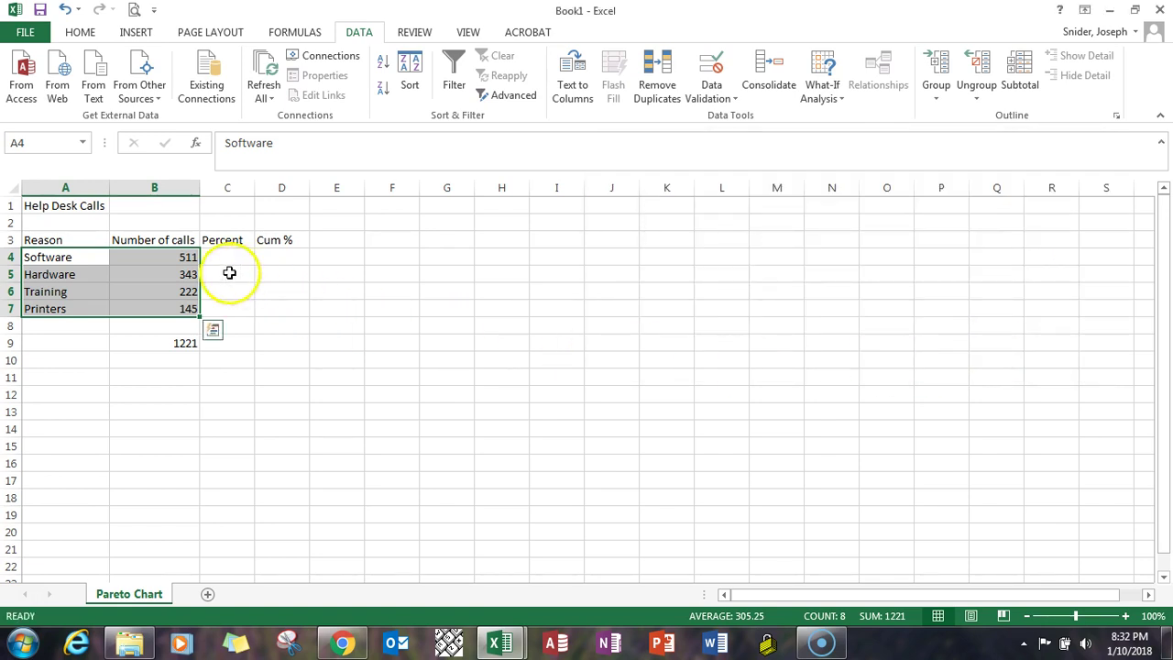
Step: Select the reasons and call counts with headings (A3:B7) and bring up the column chart choices
left_click(359, 275)
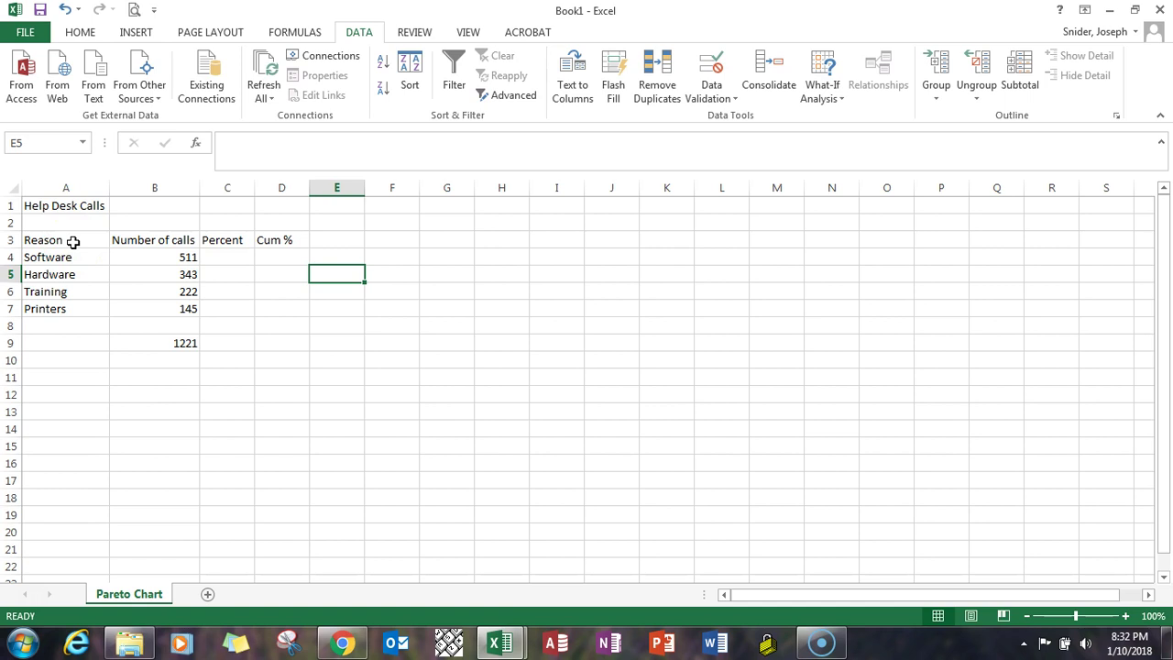
left_click_drag(73, 241, 152, 303)
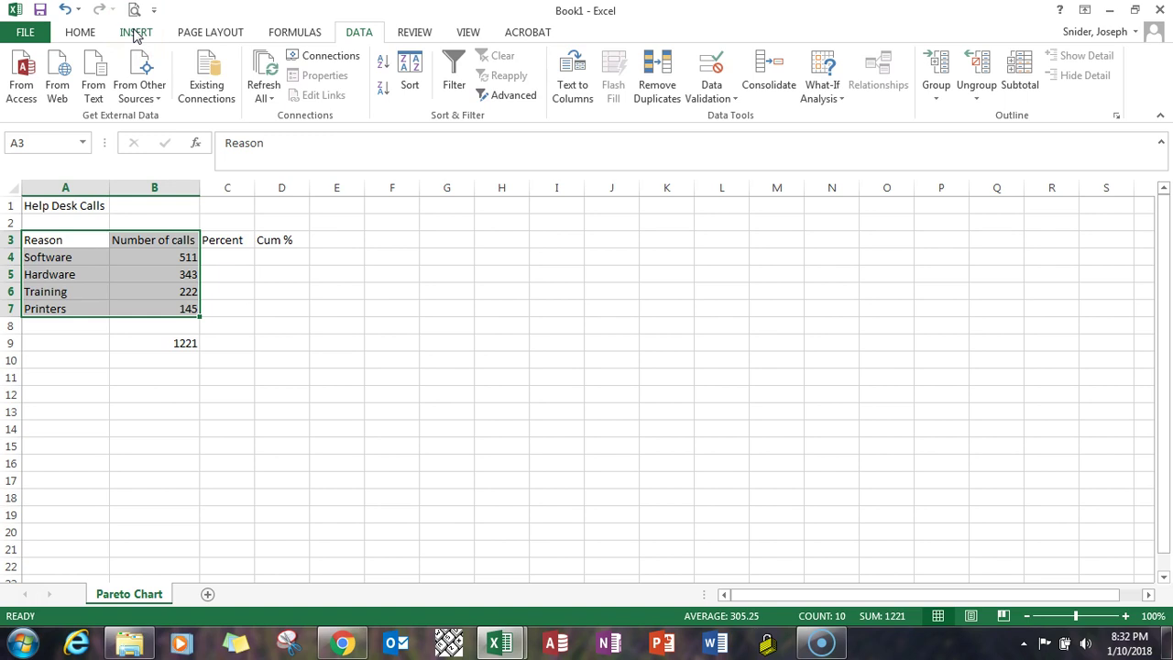
left_click(135, 33)
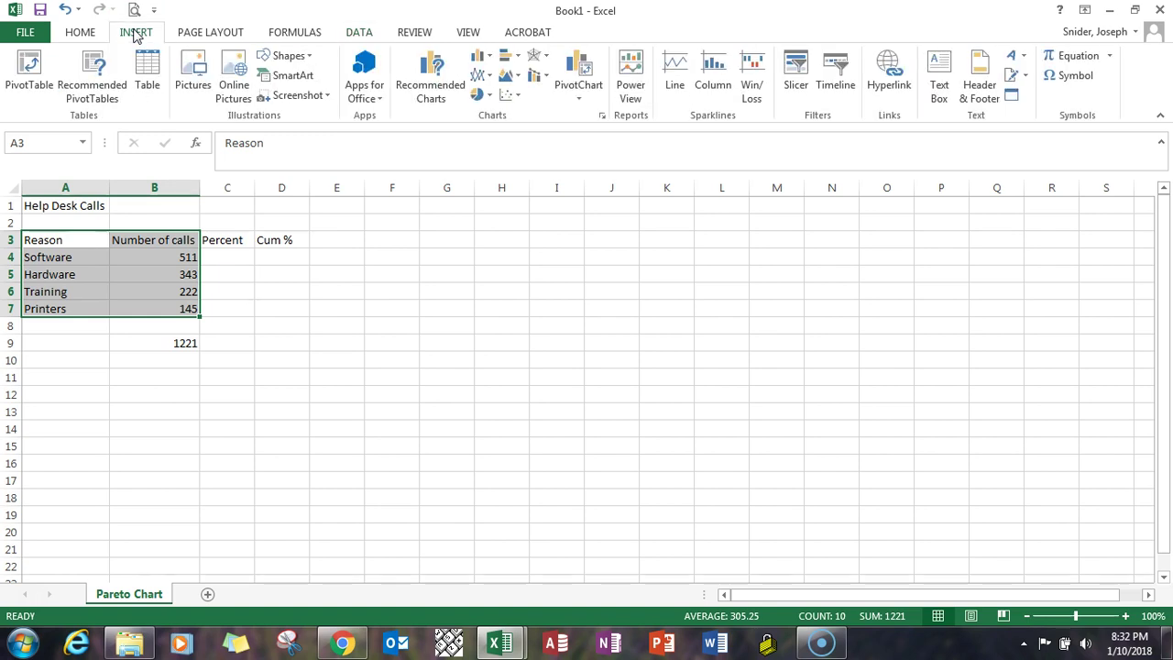
left_click(488, 62)
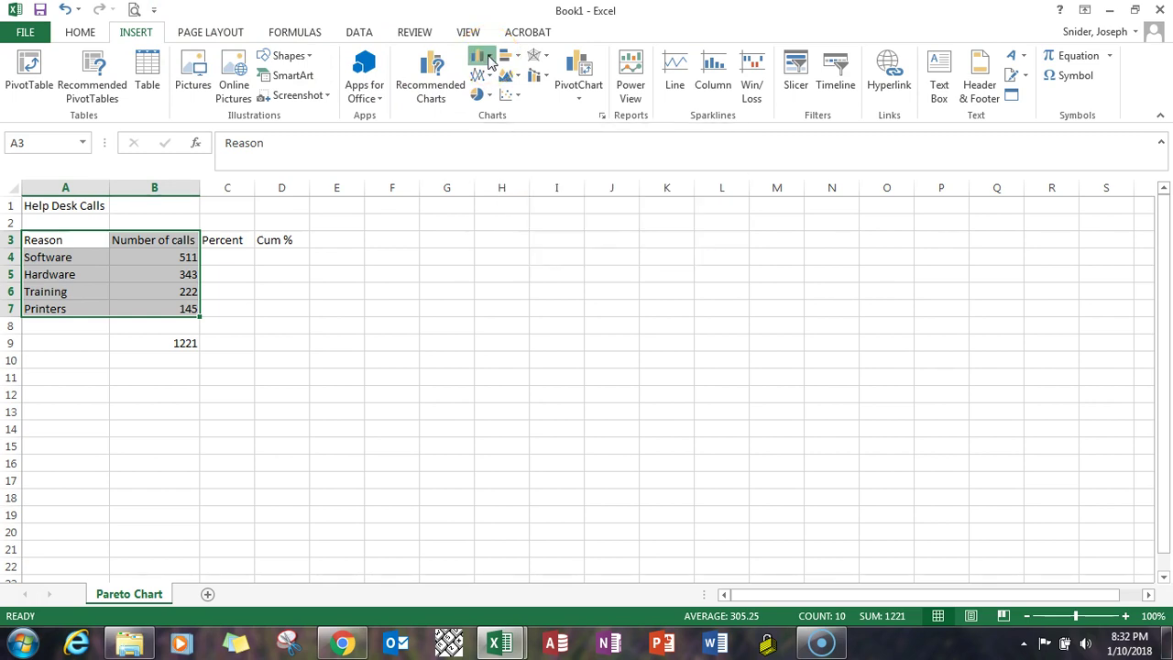
Step: Insert a clustered column chart of the calls and move it up beside the data table
left_click(484, 105)
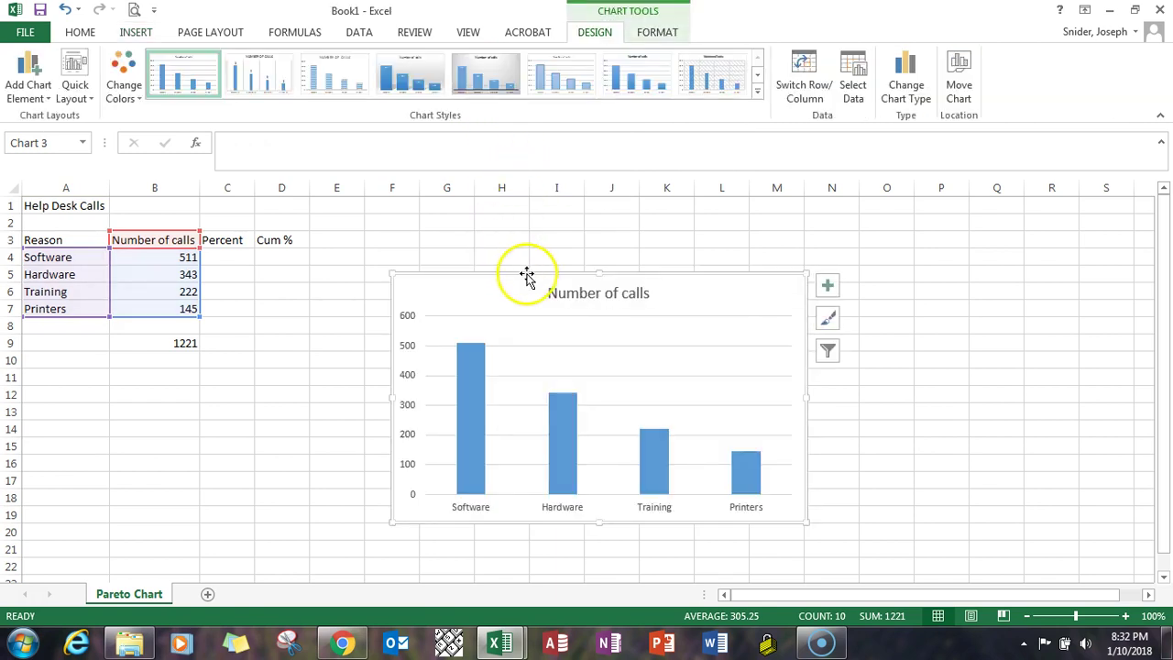
mouse_move(526, 272)
left_mouse_down()
mouse_move(424, 243)
mouse_move(523, 210)
mouse_move(503, 230)
mouse_move(496, 221)
left_mouse_up()
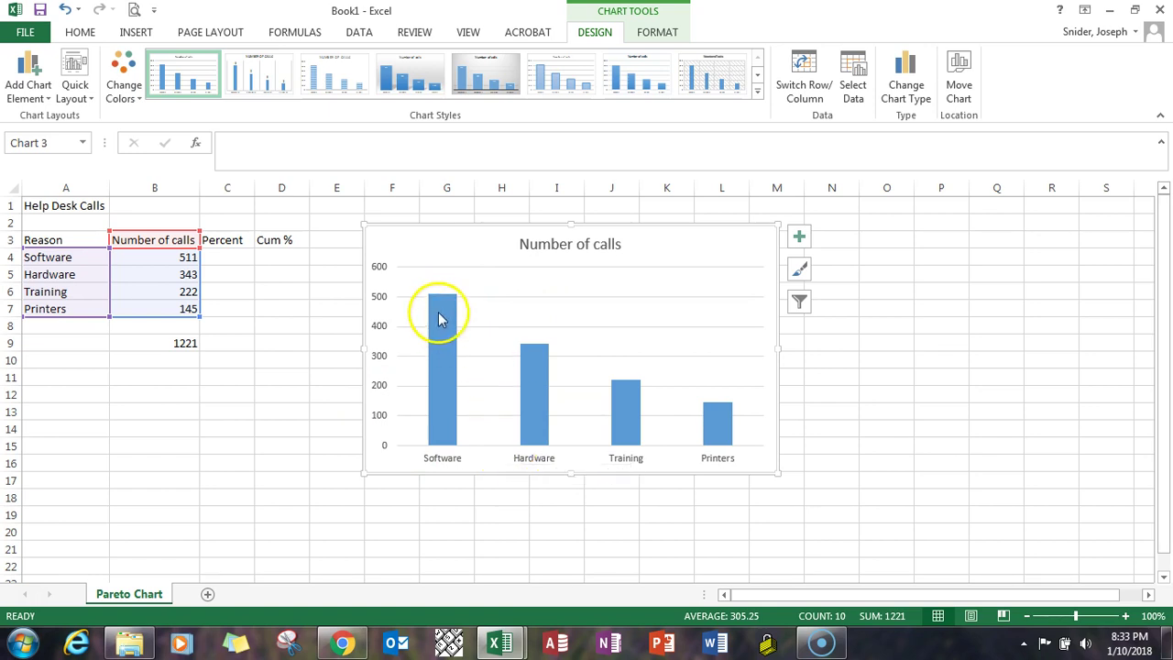
mouse_move(440, 307)
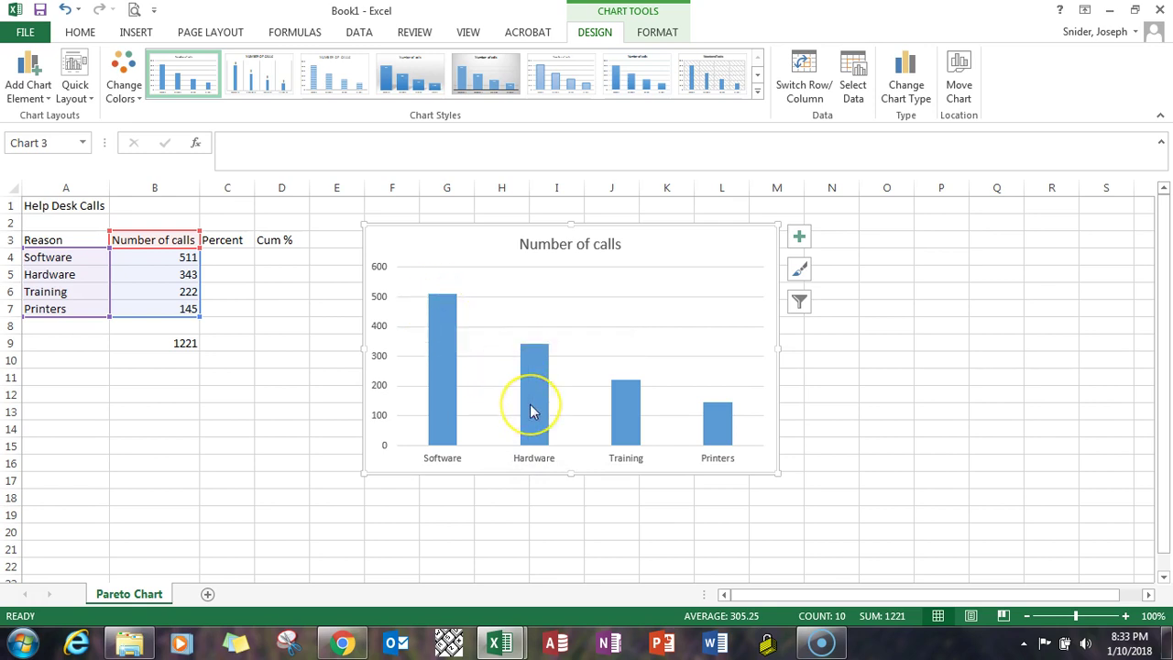
mouse_move(531, 411)
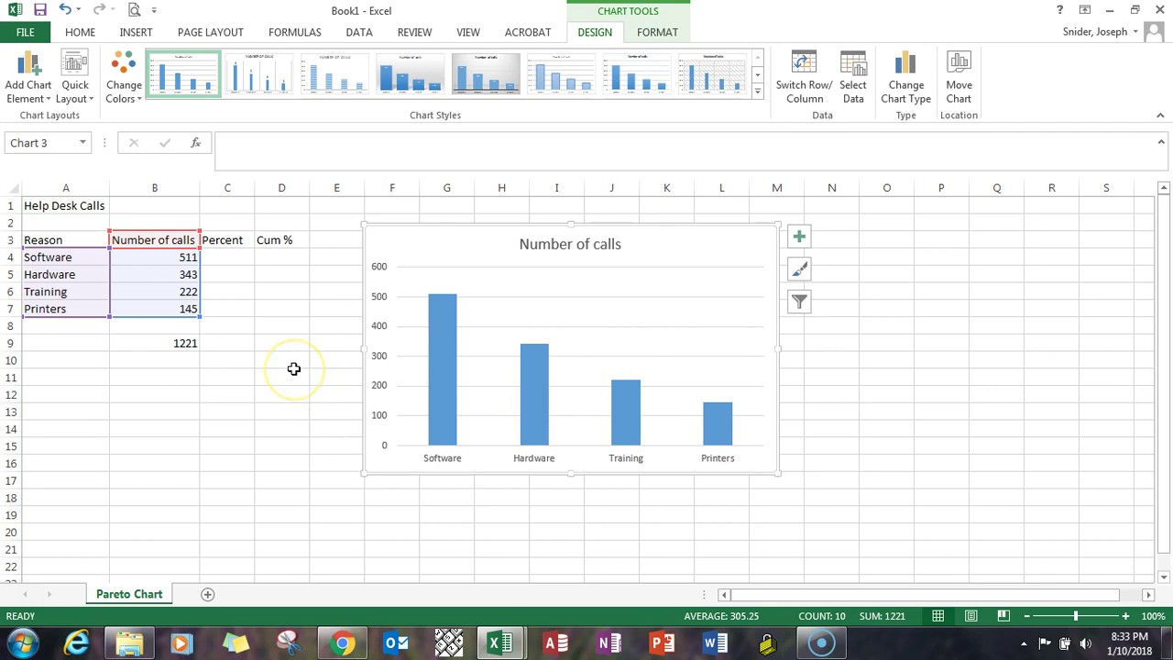
Step: Enter =B4/B9 and =B5/B9 in C4:C5 for Software and Hardware percentages
left_click(237, 256)
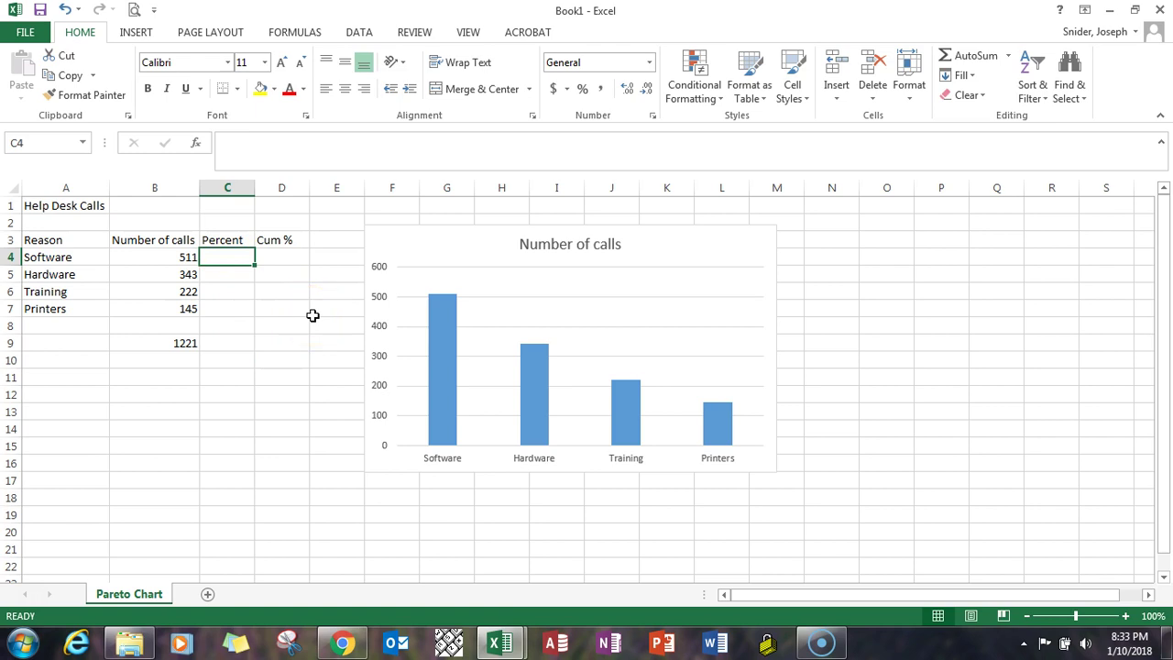
type("=")
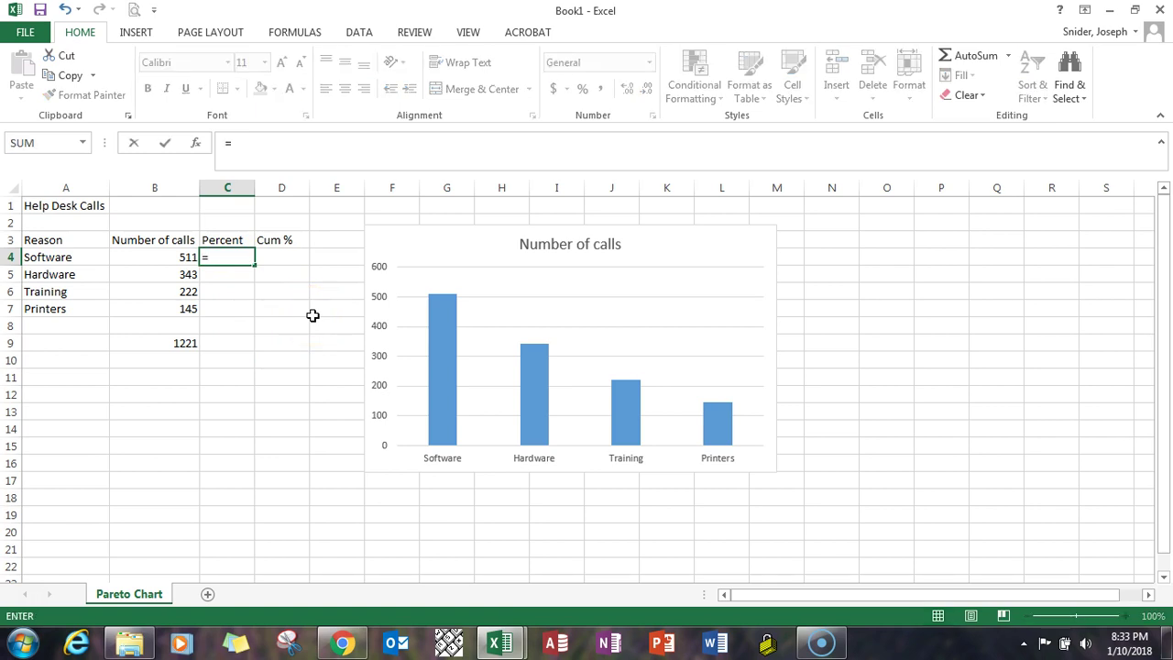
key("Left")
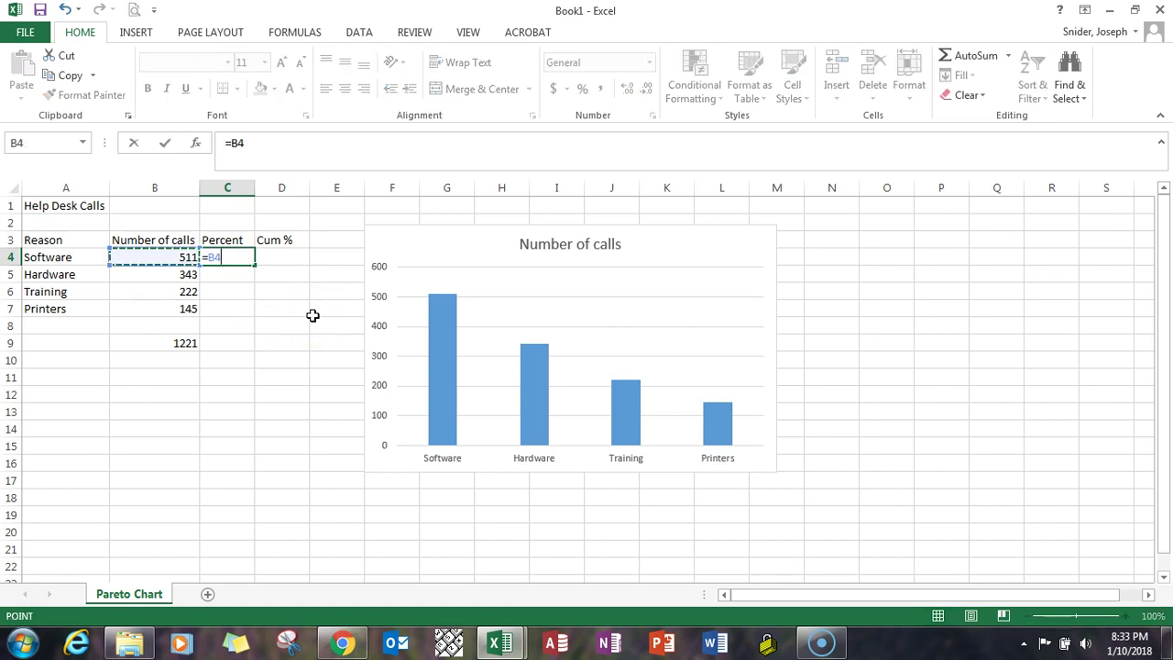
type("/")
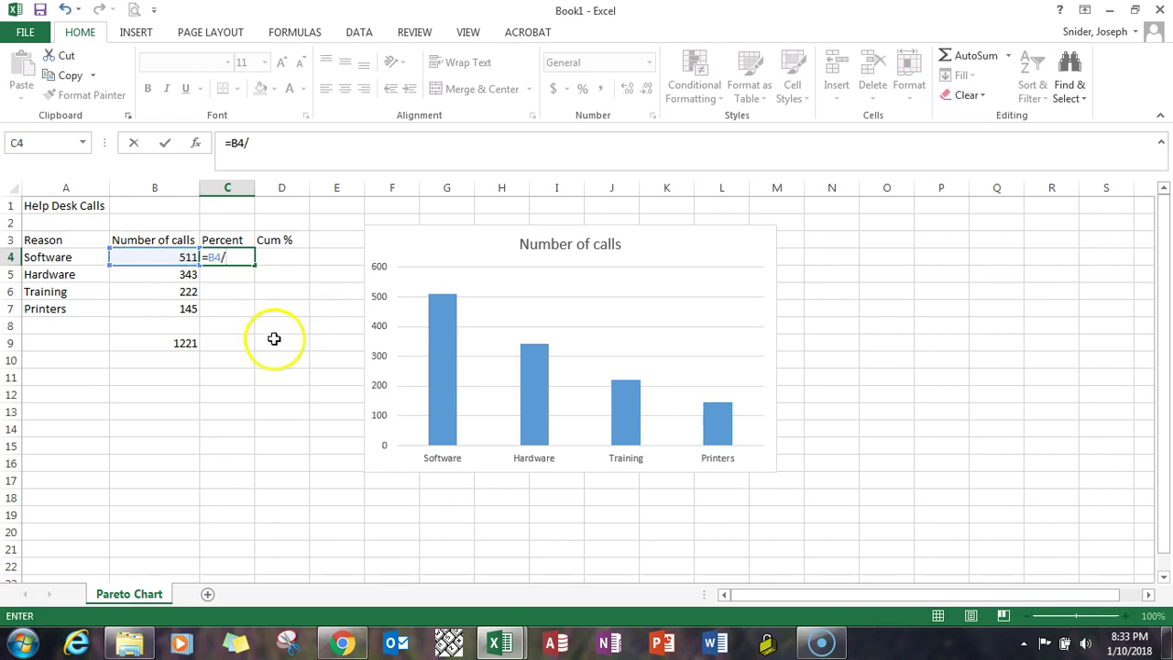
left_click(177, 342)
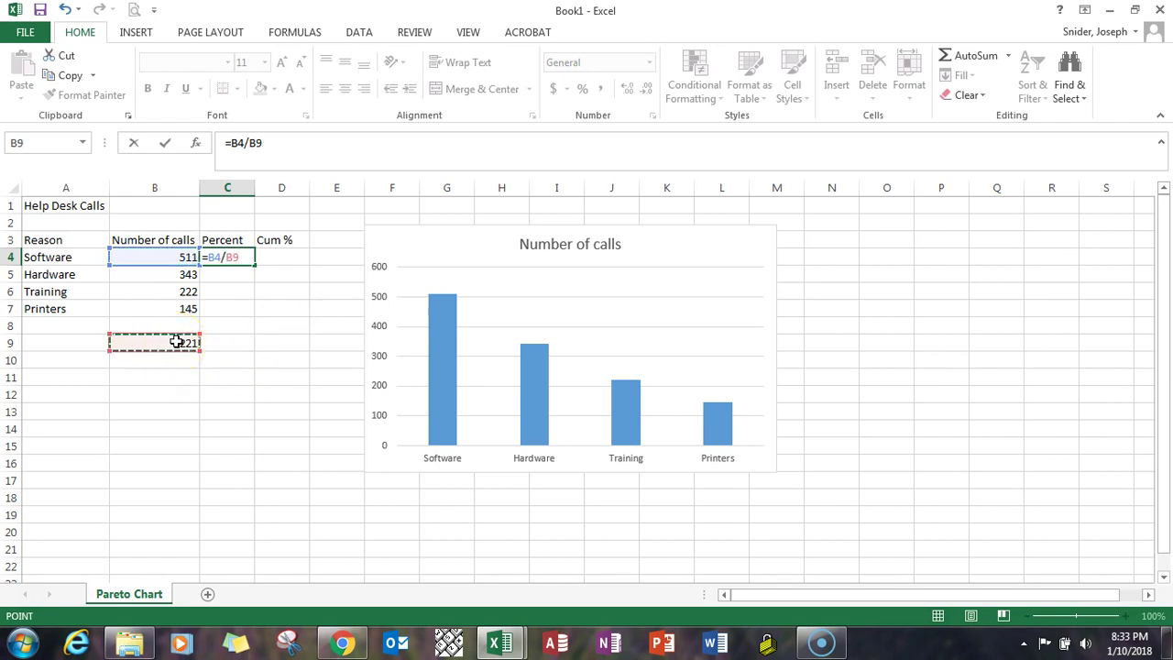
key("Return")
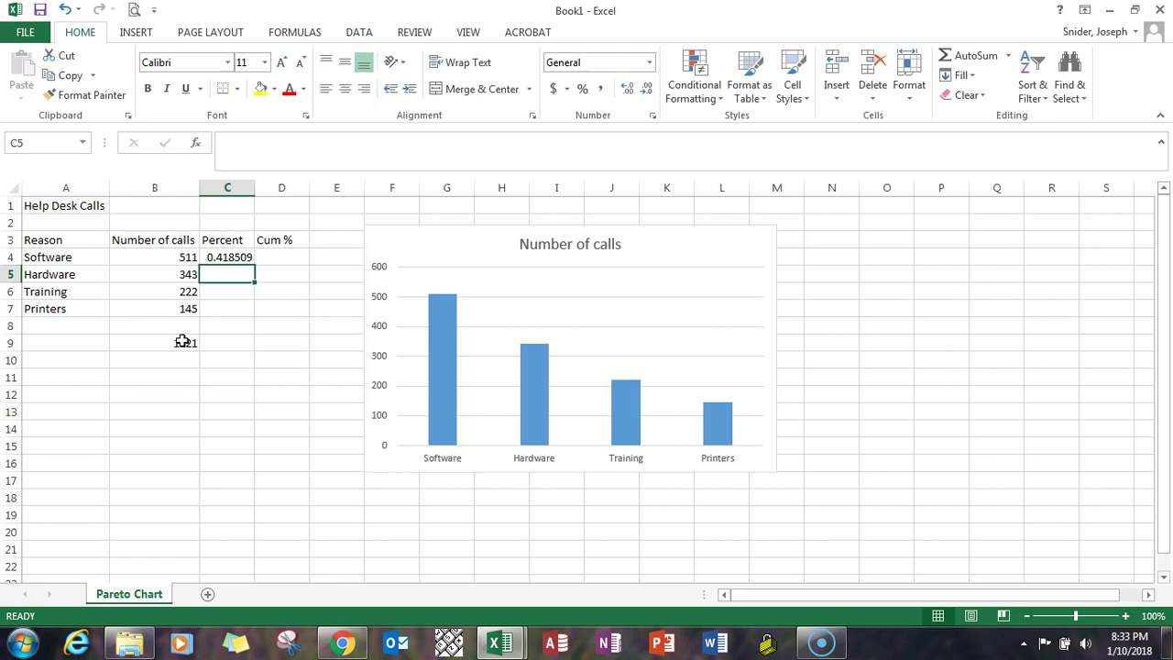
type("=")
left_click(189, 275)
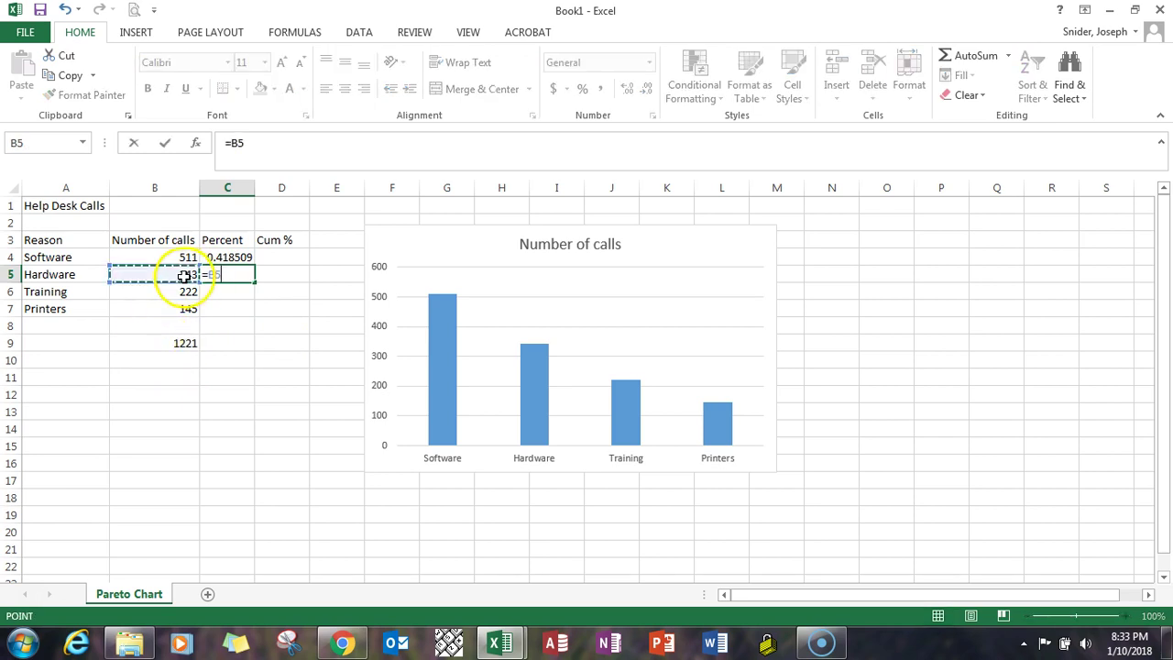
type("/")
left_click(180, 341)
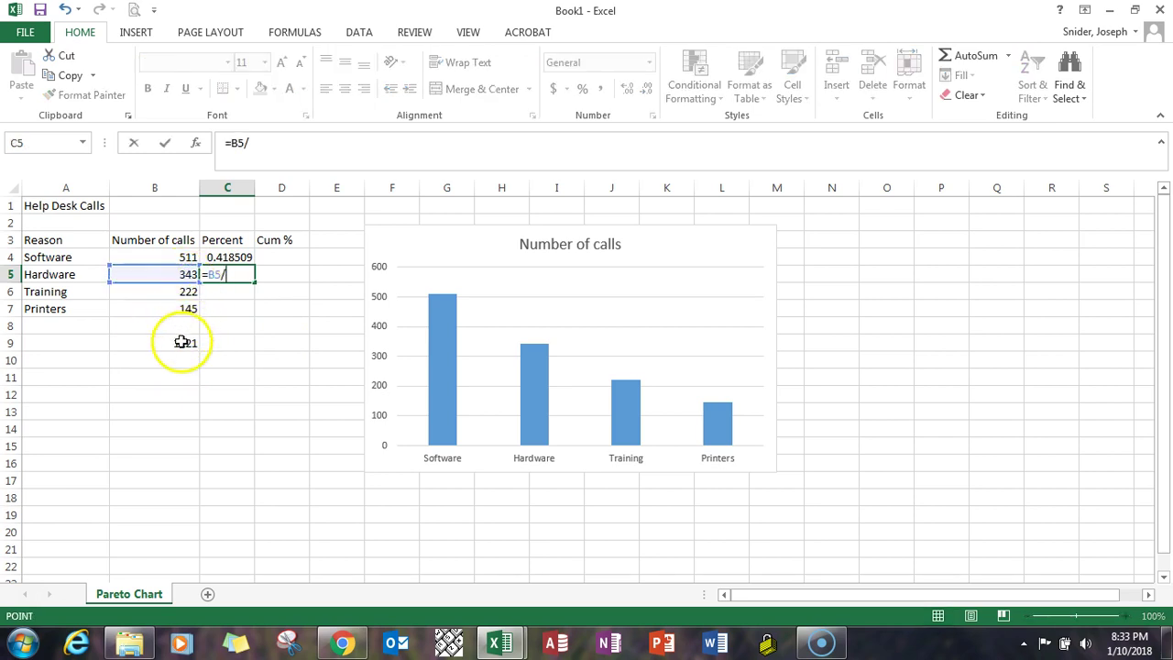
key("Return")
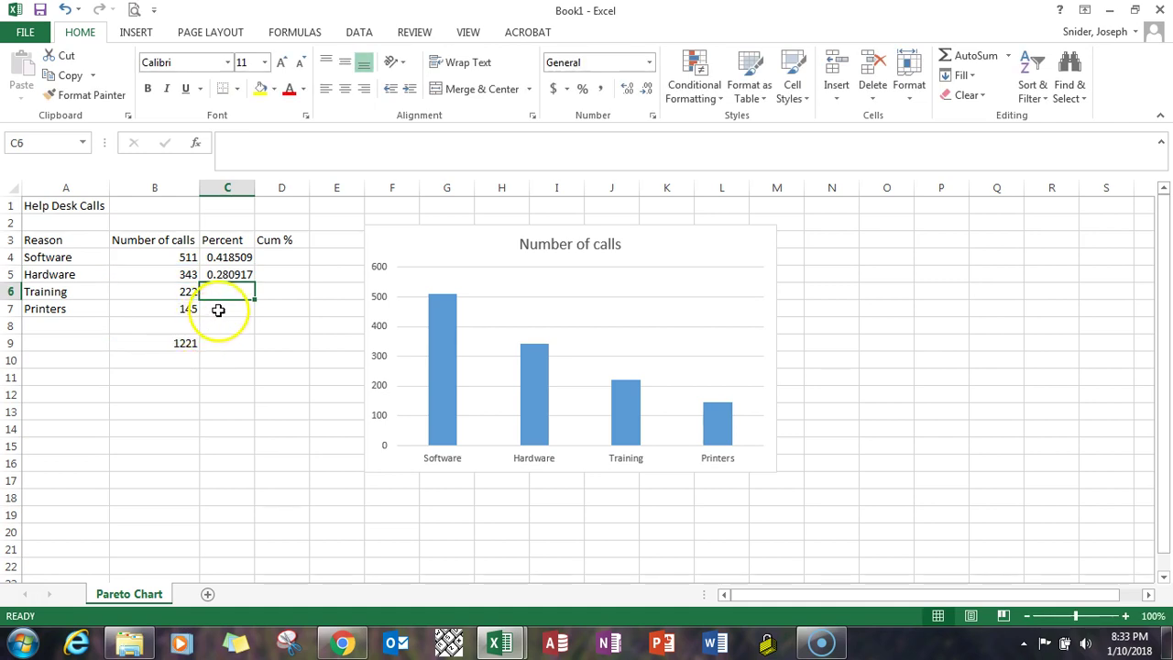
Step: Enter =B6/B9 and =B7/B9 in C6:C7 for Training and Printers percentages
type("=")
left_click(190, 292)
type("/")
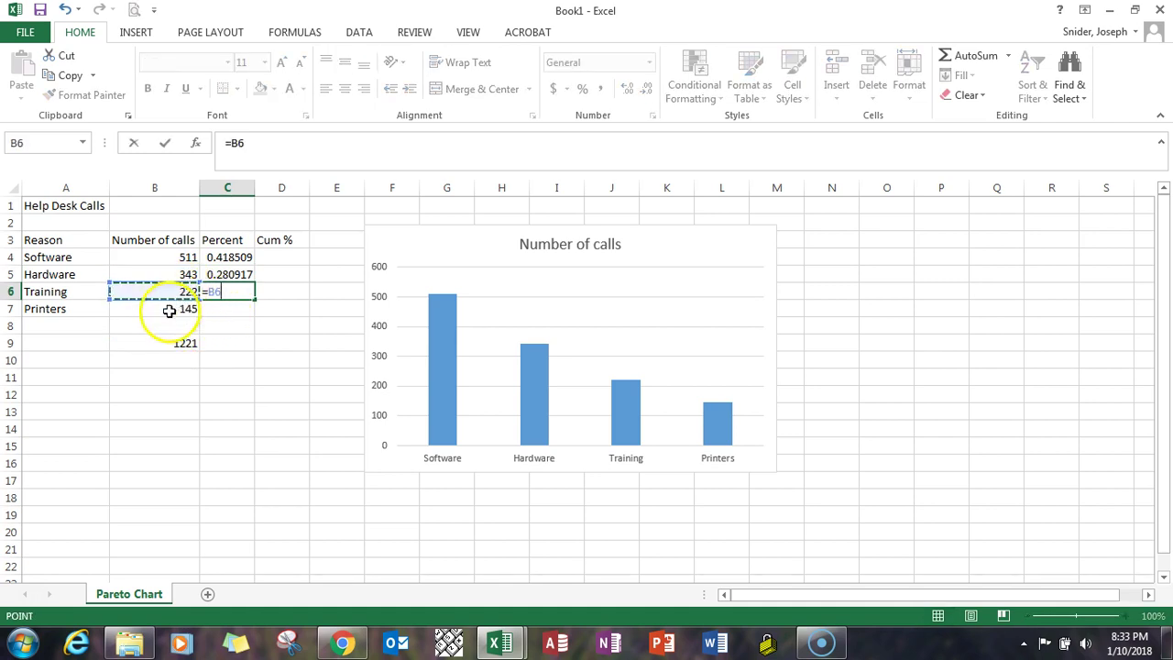
left_click(172, 343)
key("Return")
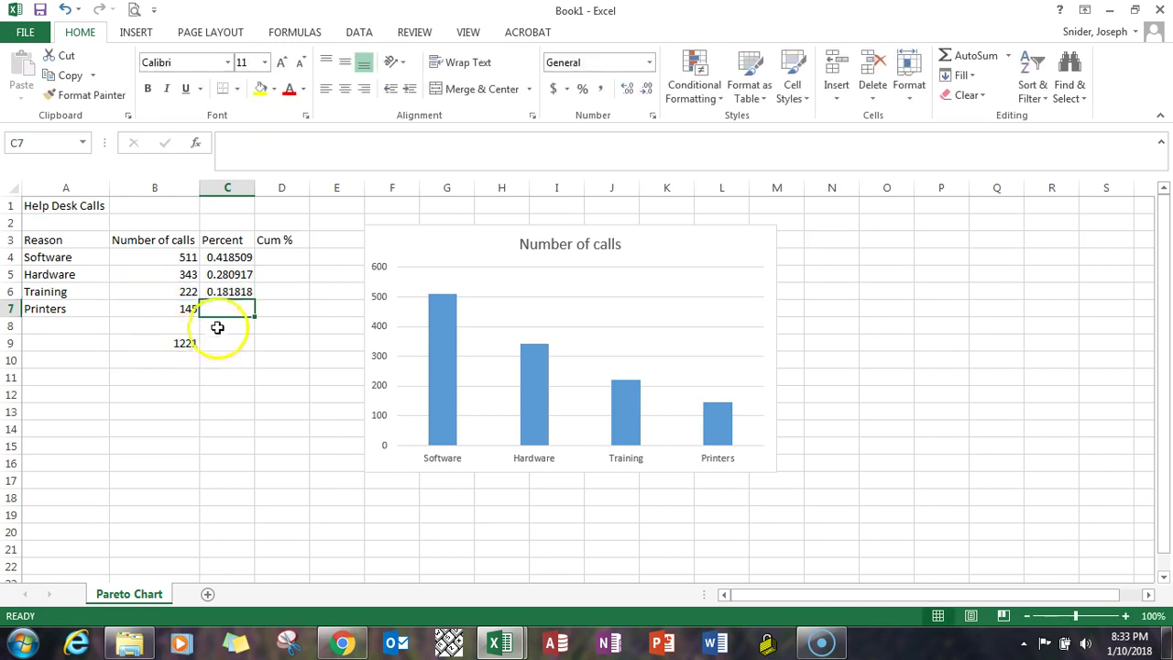
type("=")
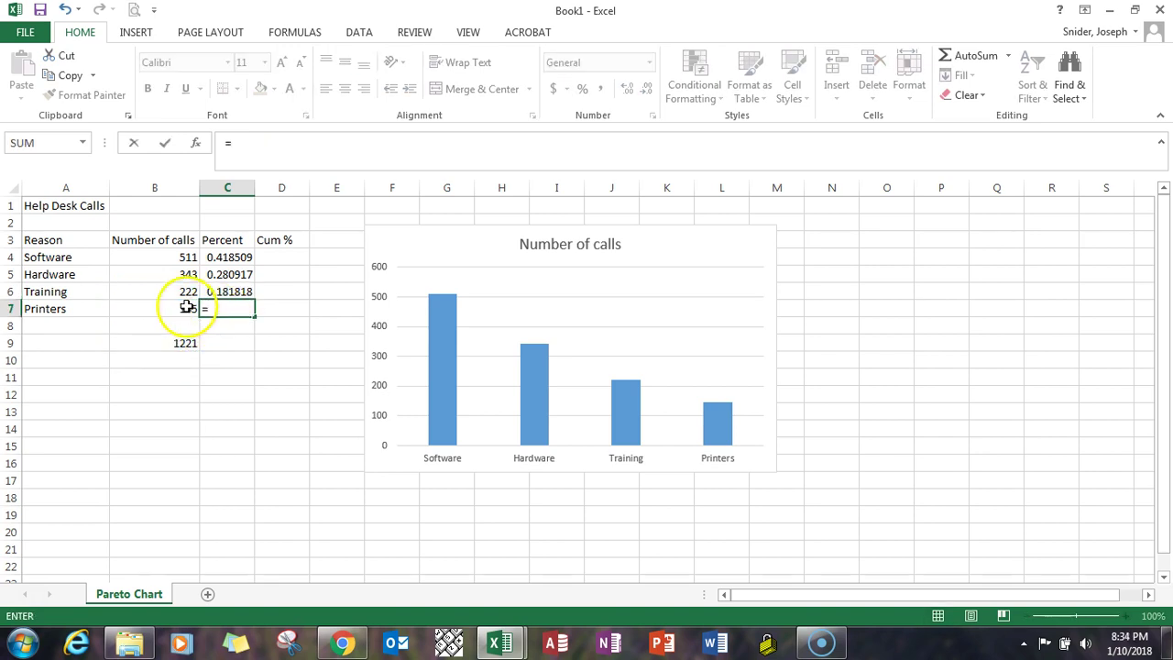
left_click(189, 308)
type("/")
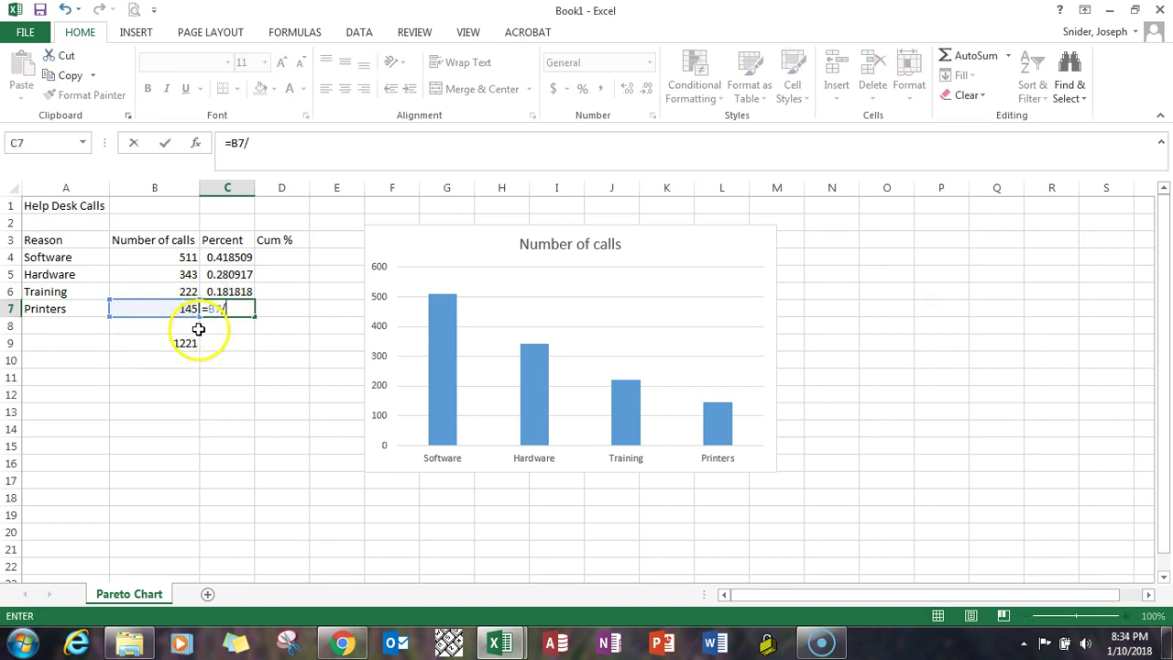
left_click(185, 341)
key("Return")
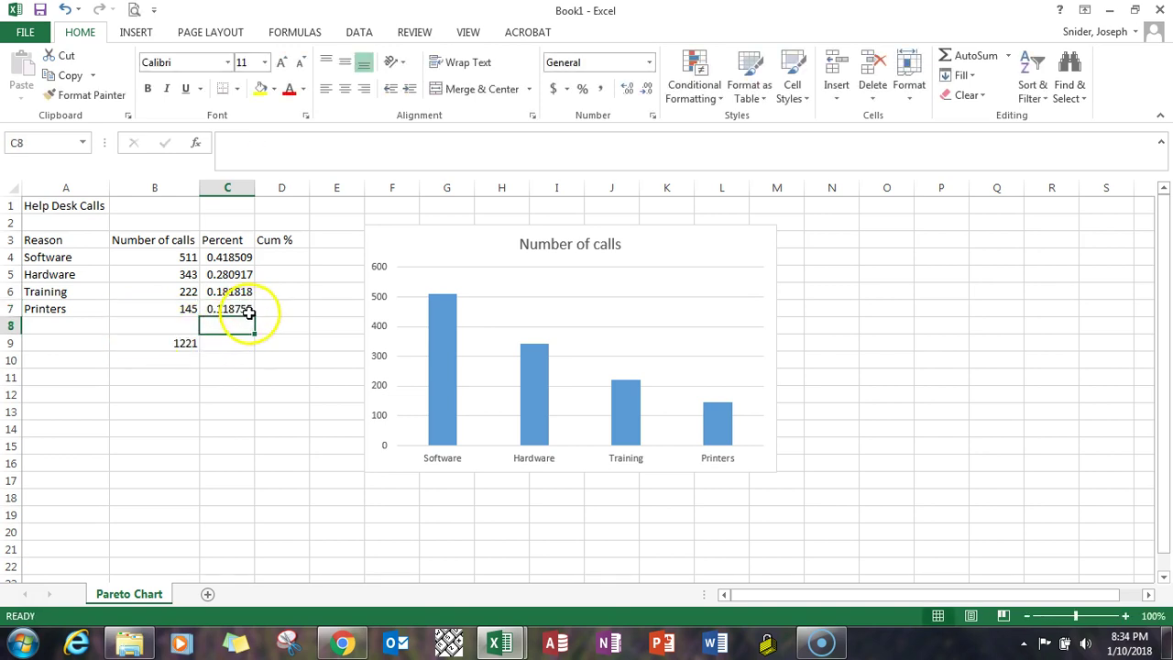
Step: Format C4:C7 as percentages with two decimals: 41.85%, 28.09%, 18.18%, 11.88%
left_click_drag(231, 258, 228, 307)
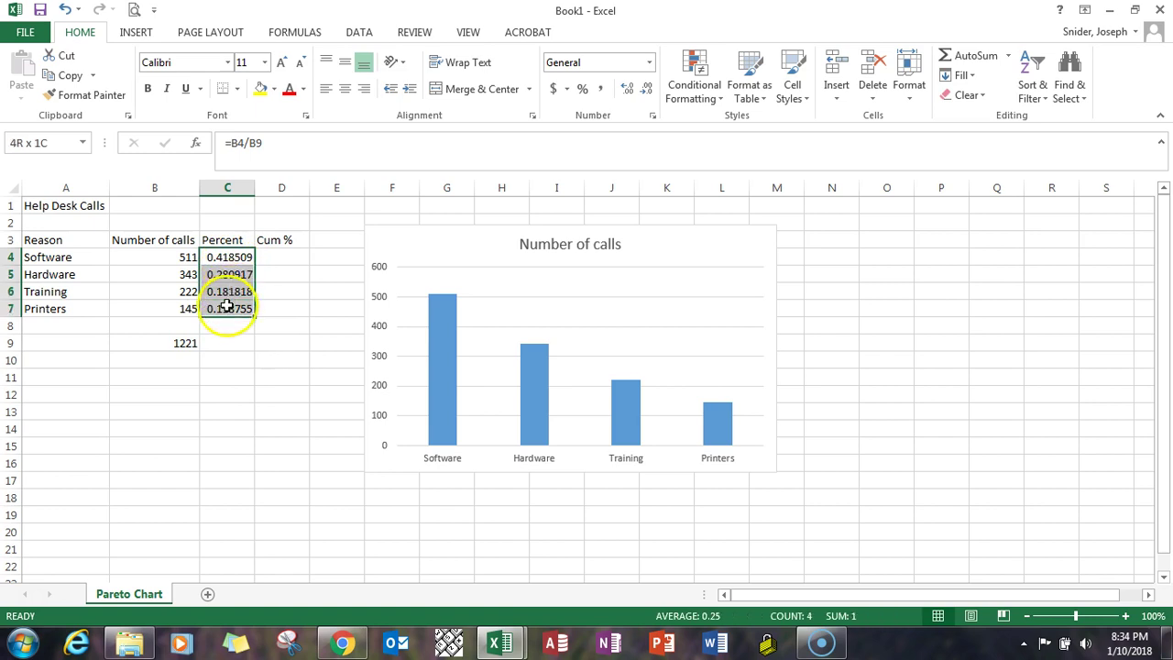
left_click(583, 88)
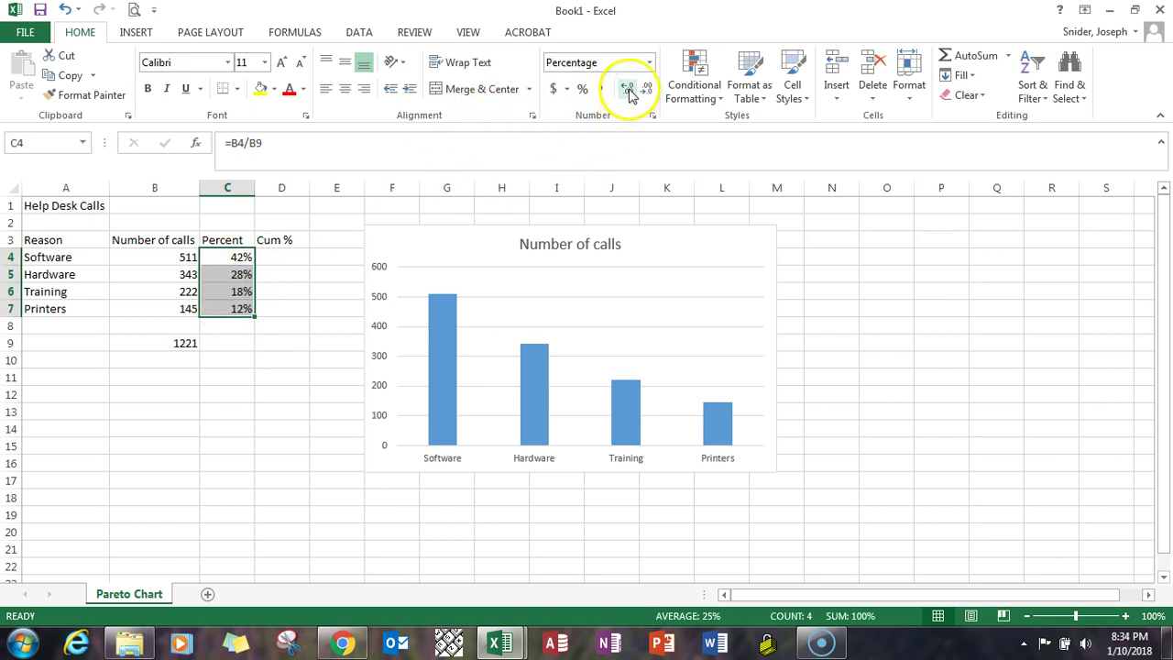
left_click(628, 89)
left_click(628, 89)
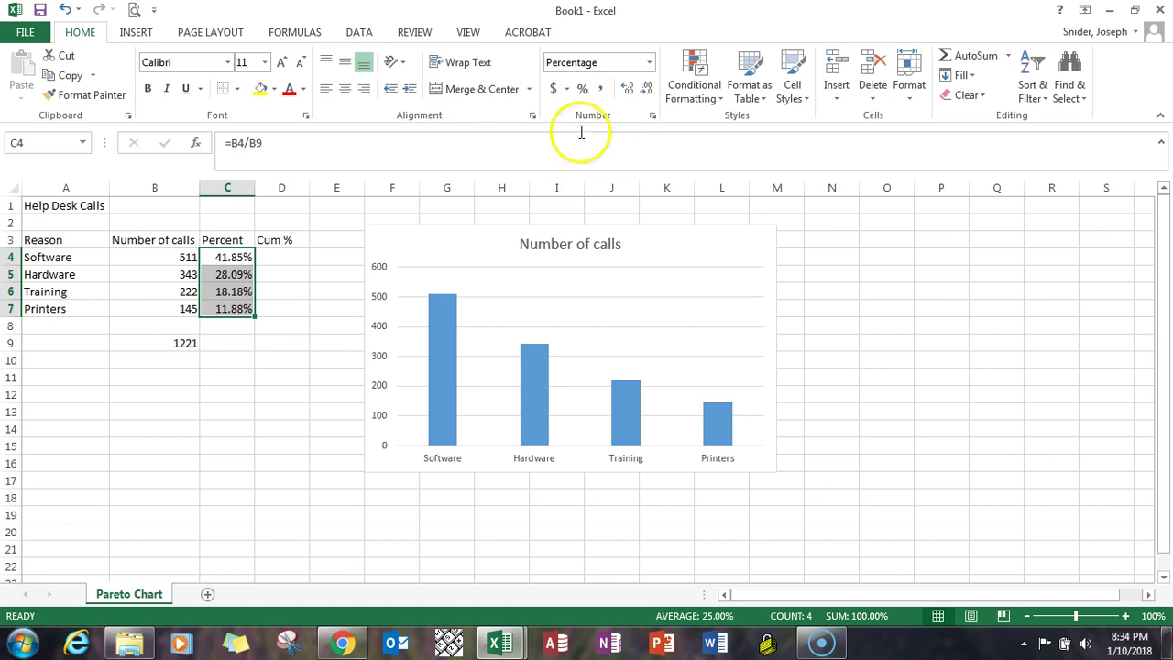
Step: Enter =C4 in D4 and =D4+C5 in D5 for the first running totals
left_click(291, 257)
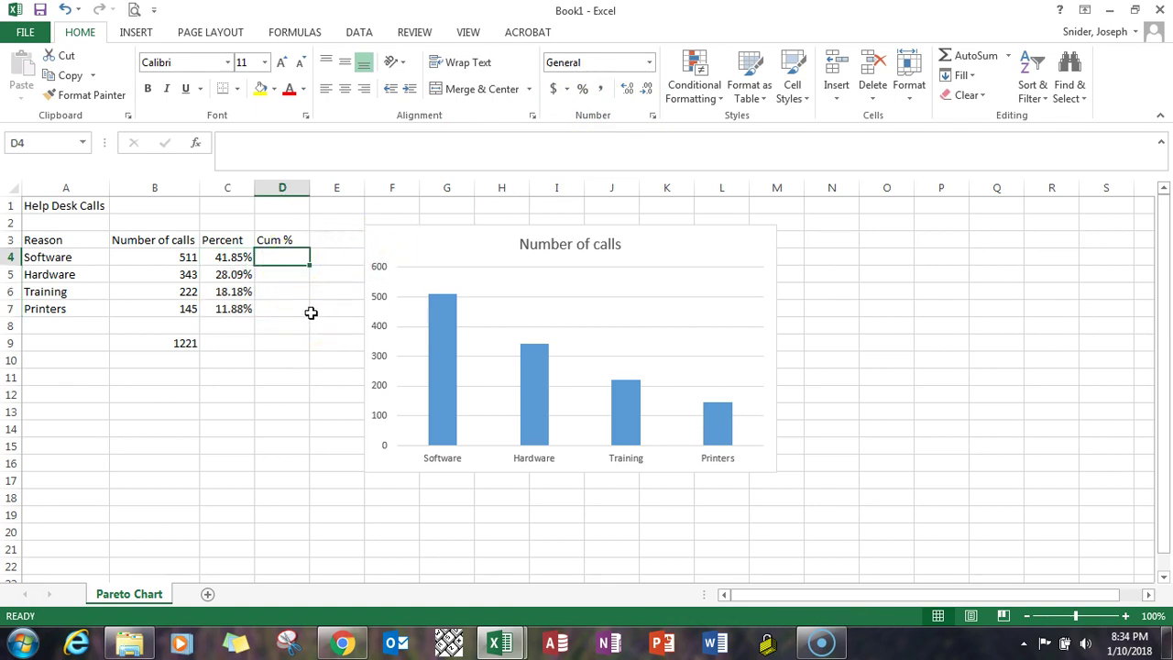
type("=")
left_click(240, 257)
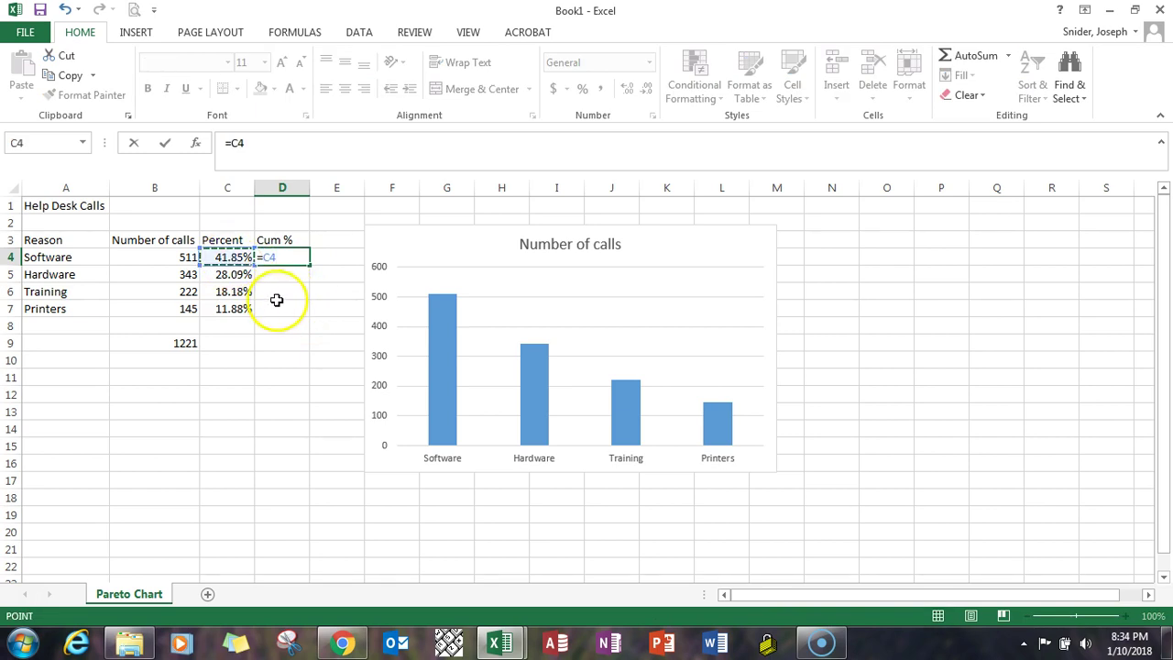
key("Return")
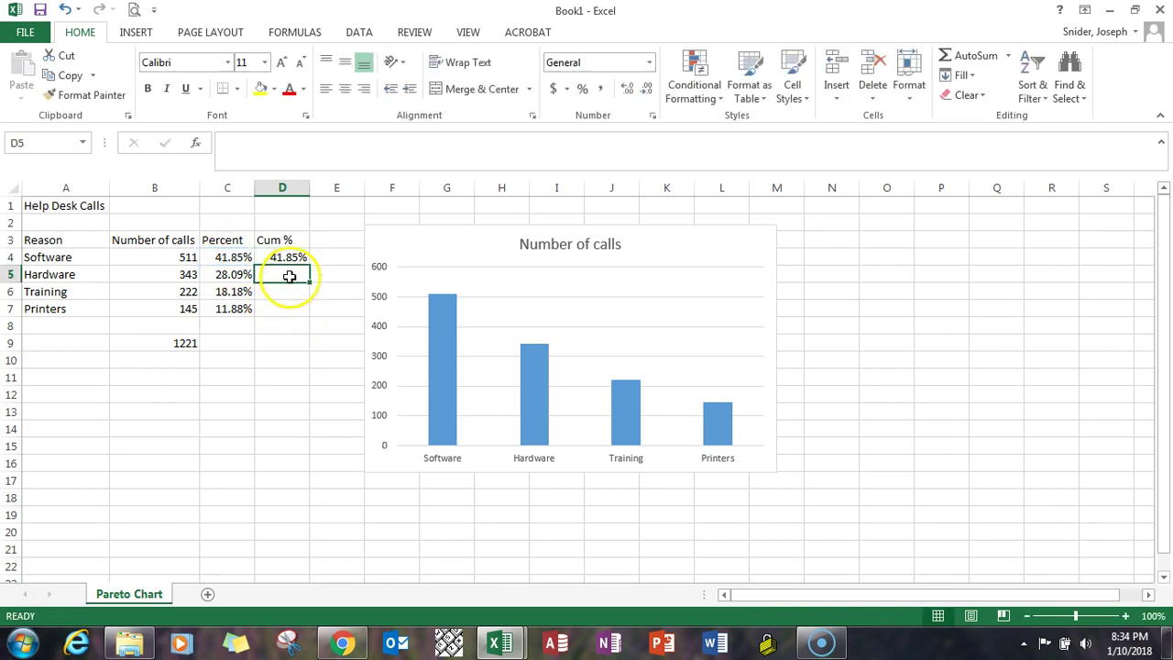
type("=")
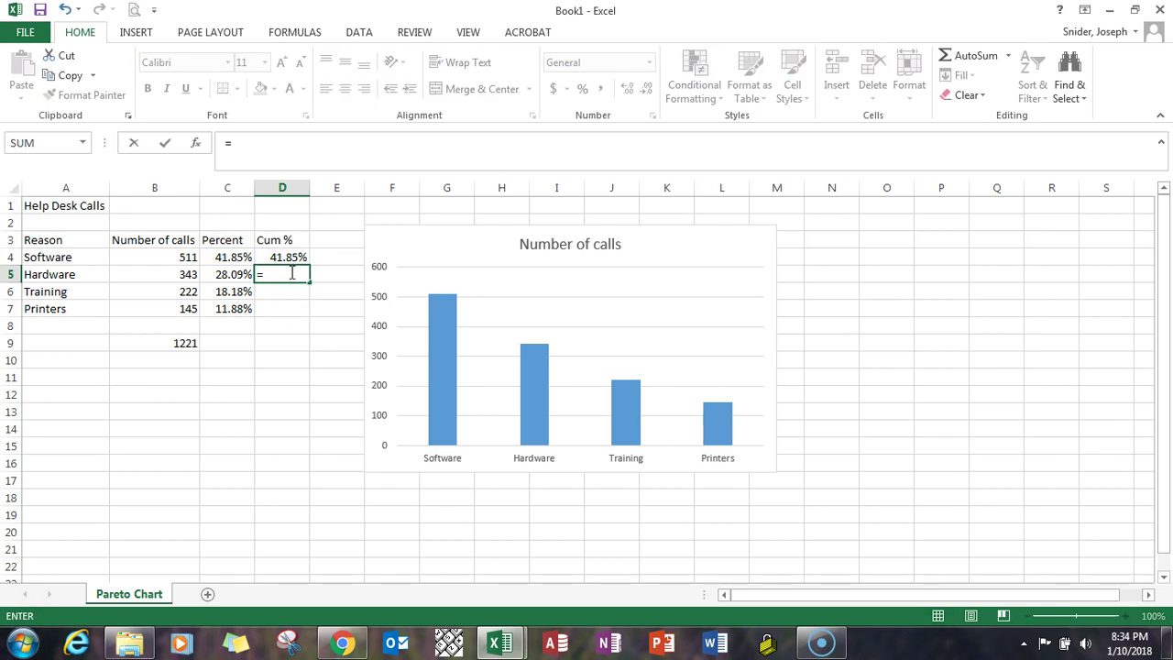
left_click(287, 257)
left_click(288, 256)
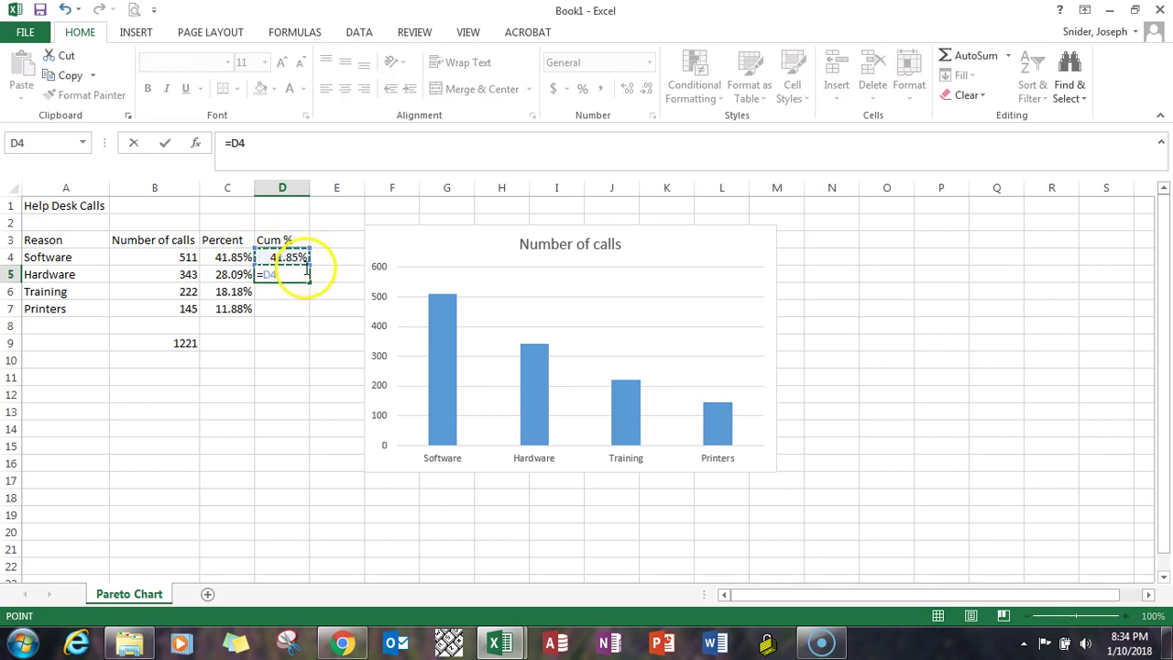
type("+")
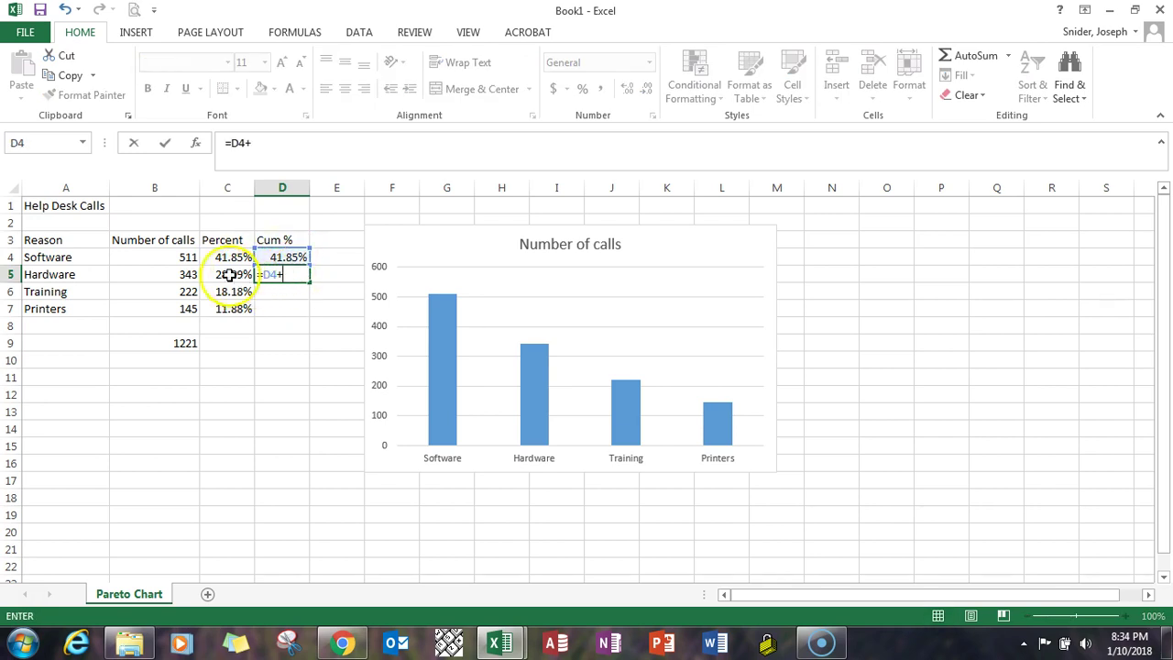
left_click(229, 274)
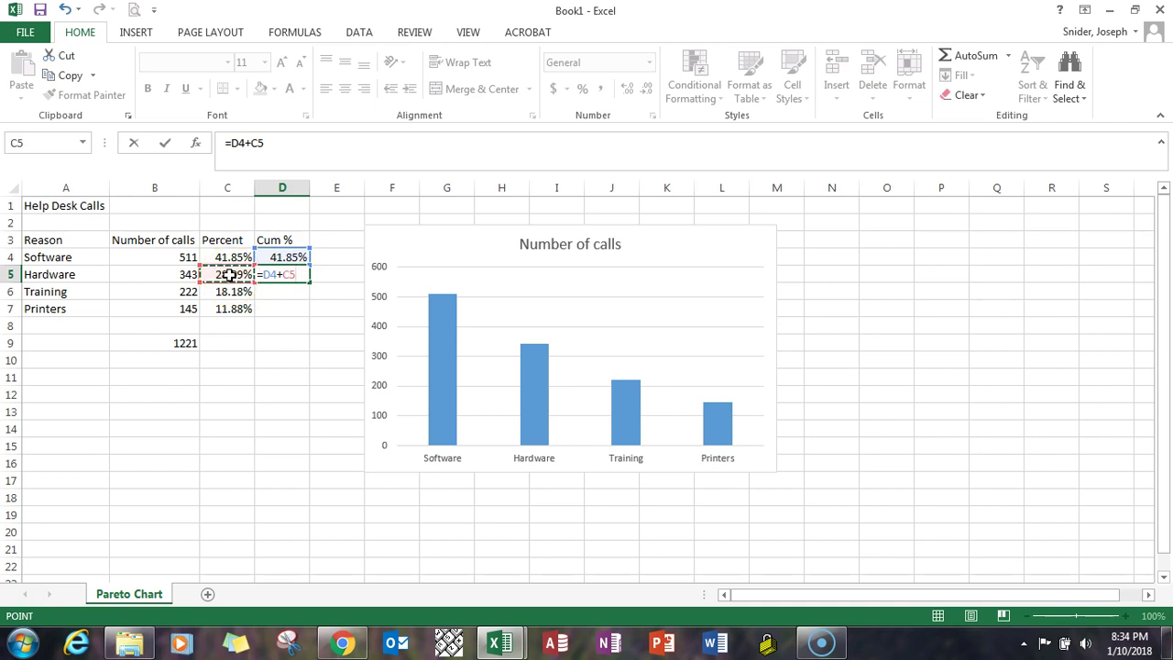
key("Return")
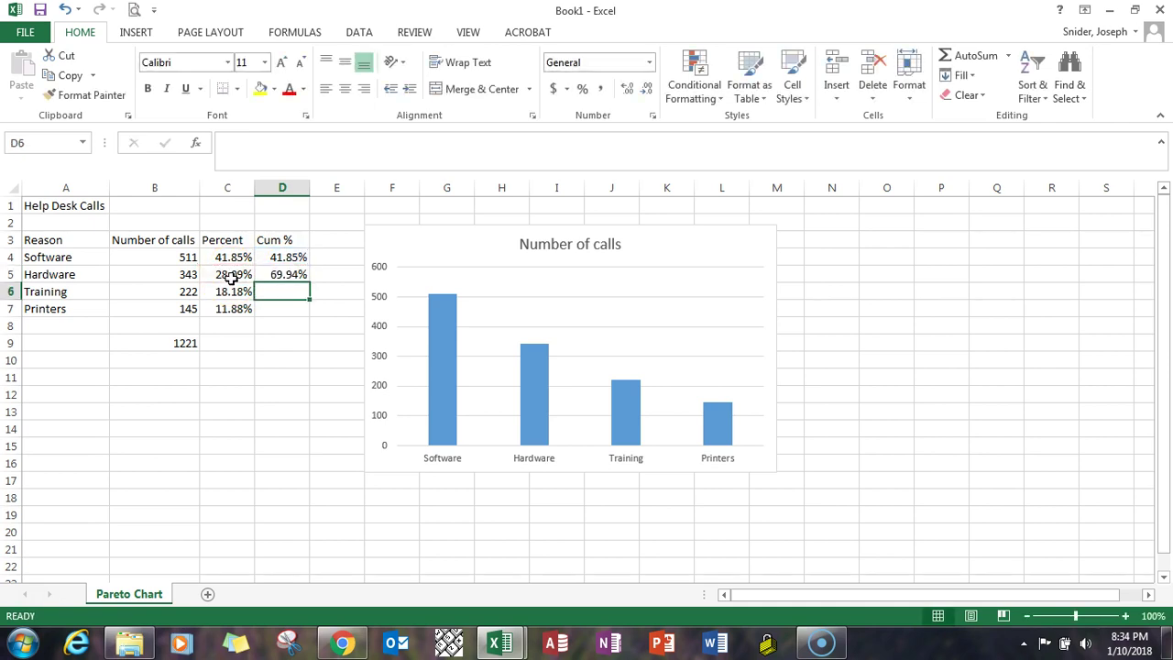
Step: Complete D6 and D7 running totals, =D5+C6 and =D6+C7, reaching 100.00%
type("=")
left_click(295, 272)
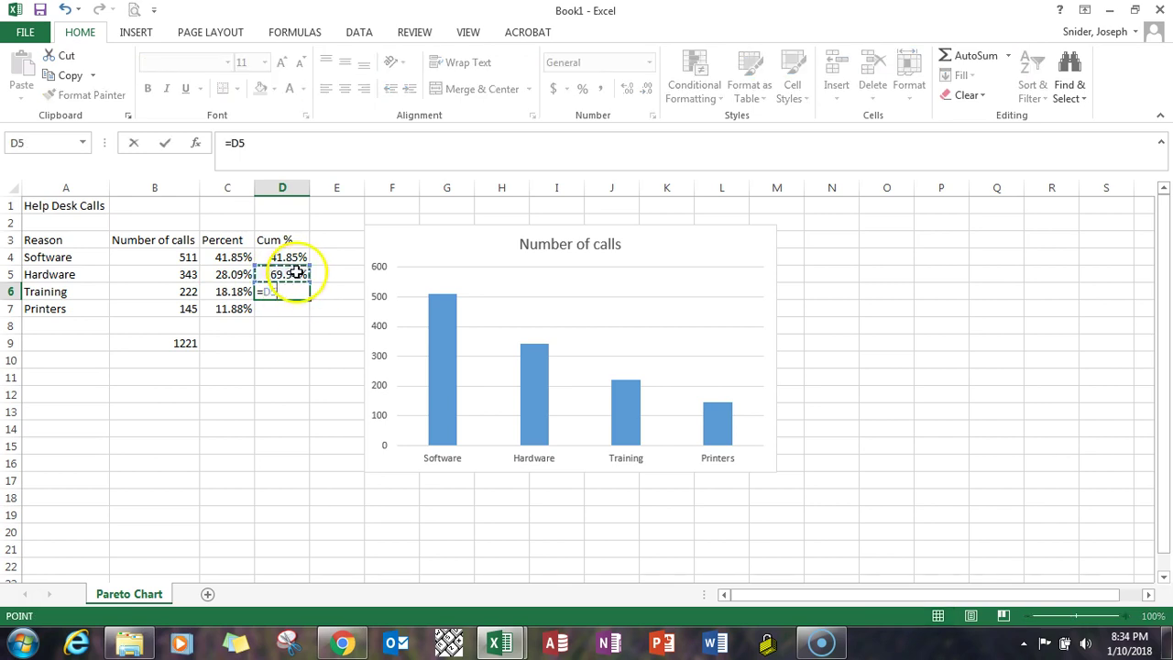
type("+")
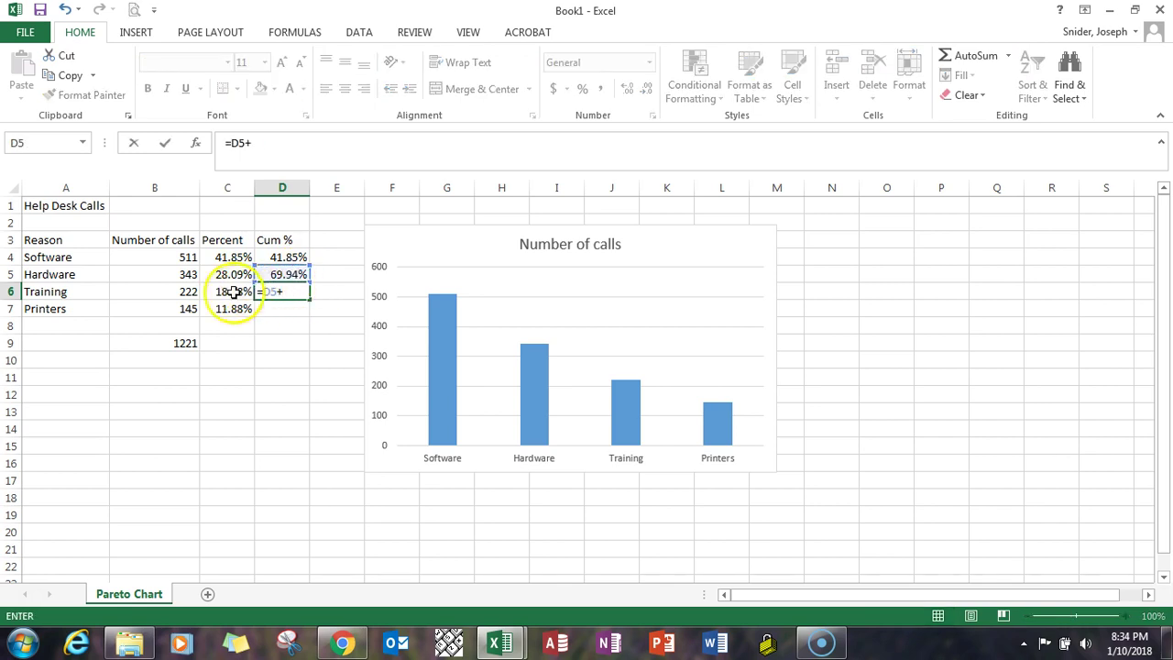
left_click(236, 292)
key("Return")
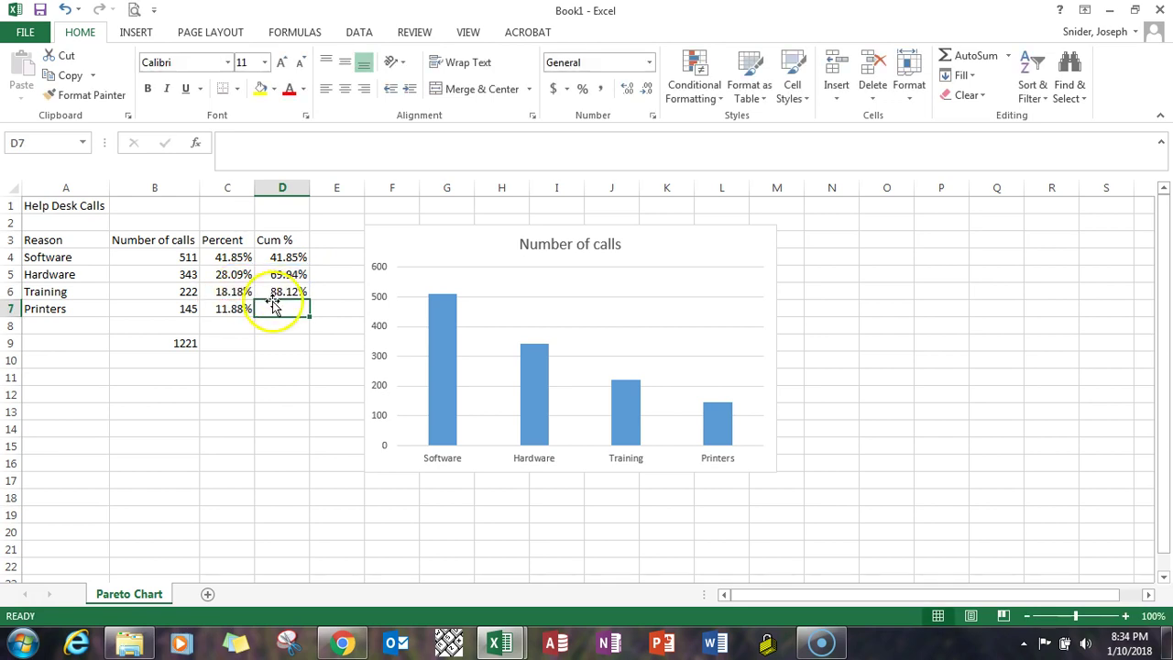
left_click(289, 293)
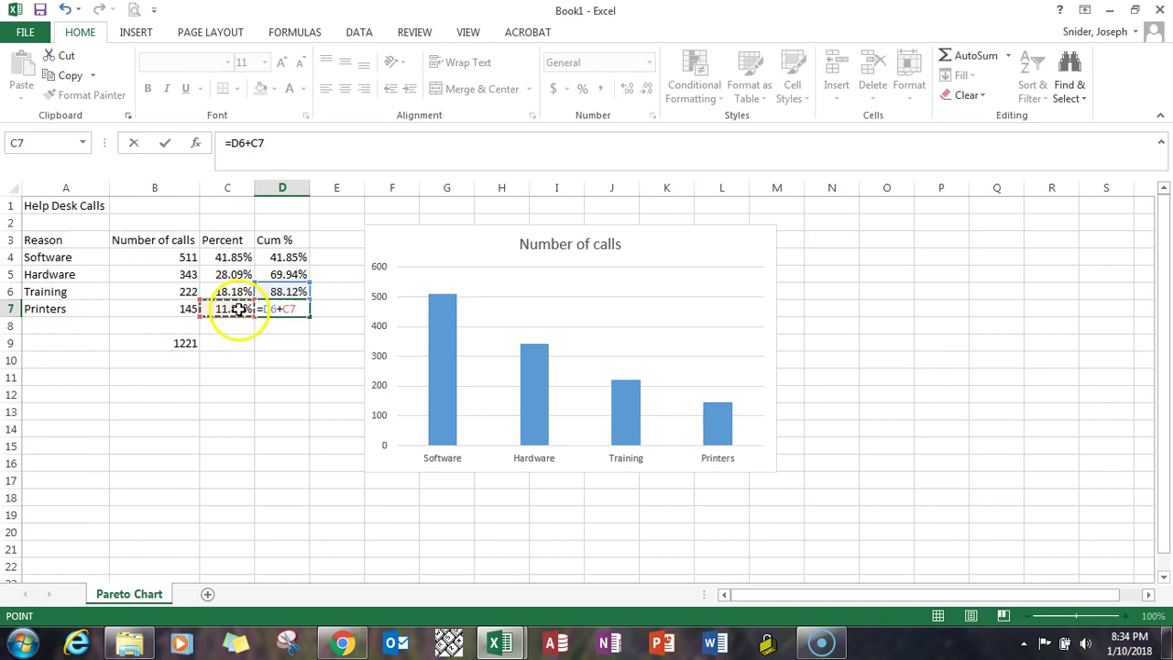
key("Return")
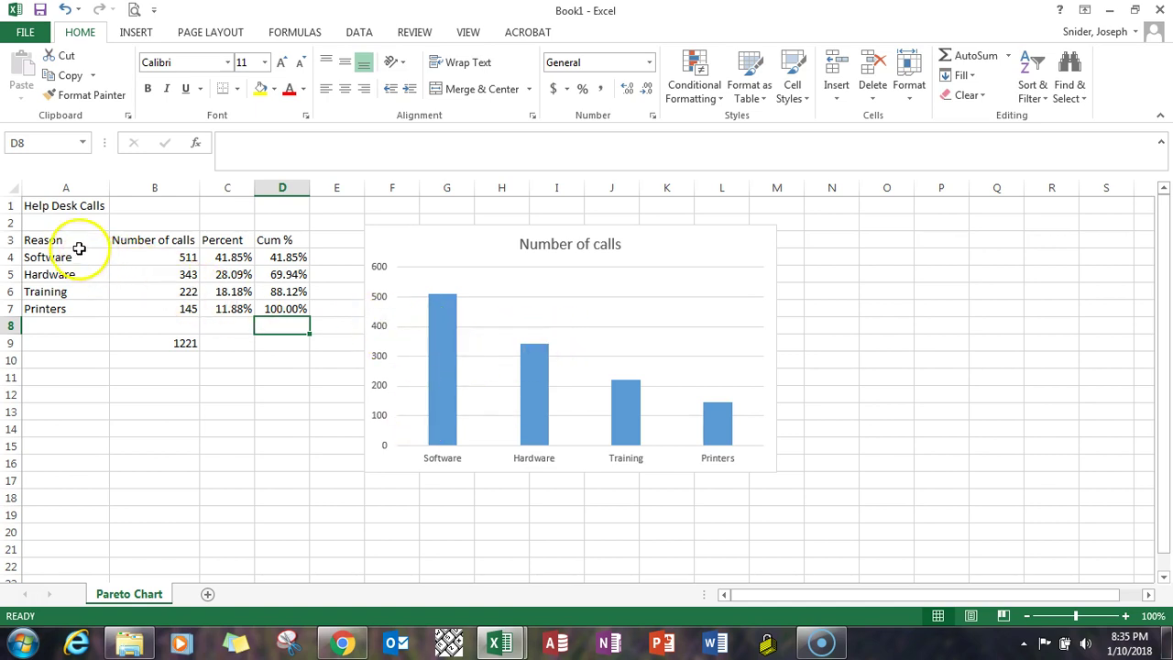
Step: Select A3:B7, then Ctrl-add D3:D7 (Cum %) to the selection
left_click_drag(73, 240, 142, 309)
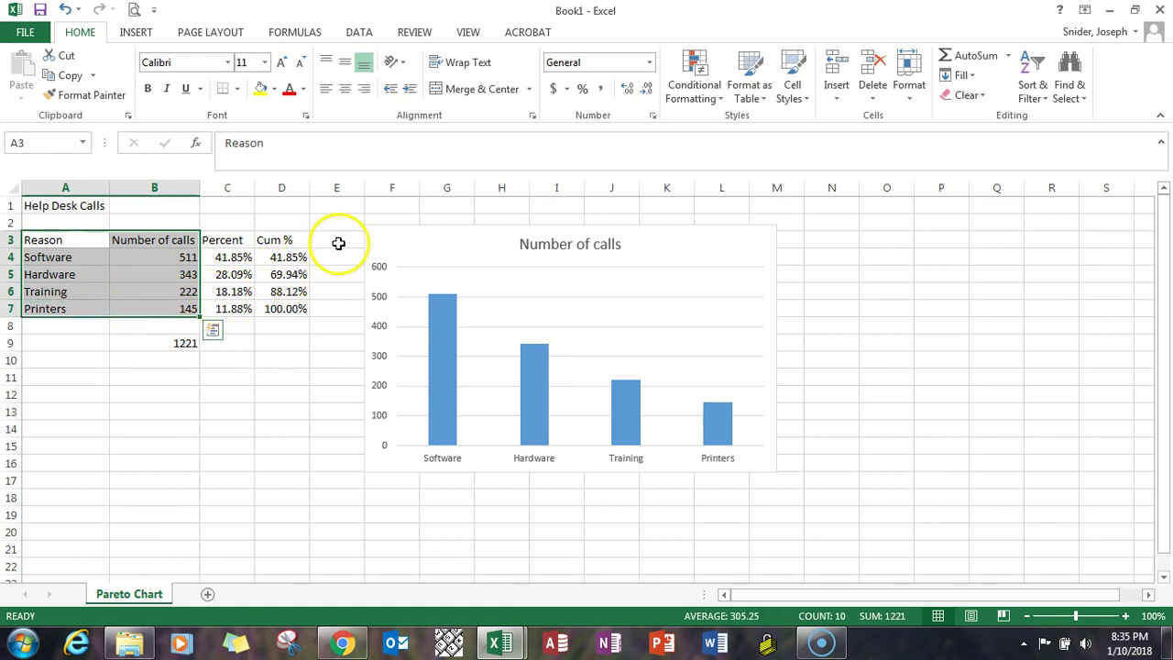
left_click_drag(287, 240, 291, 308, "ctrl")
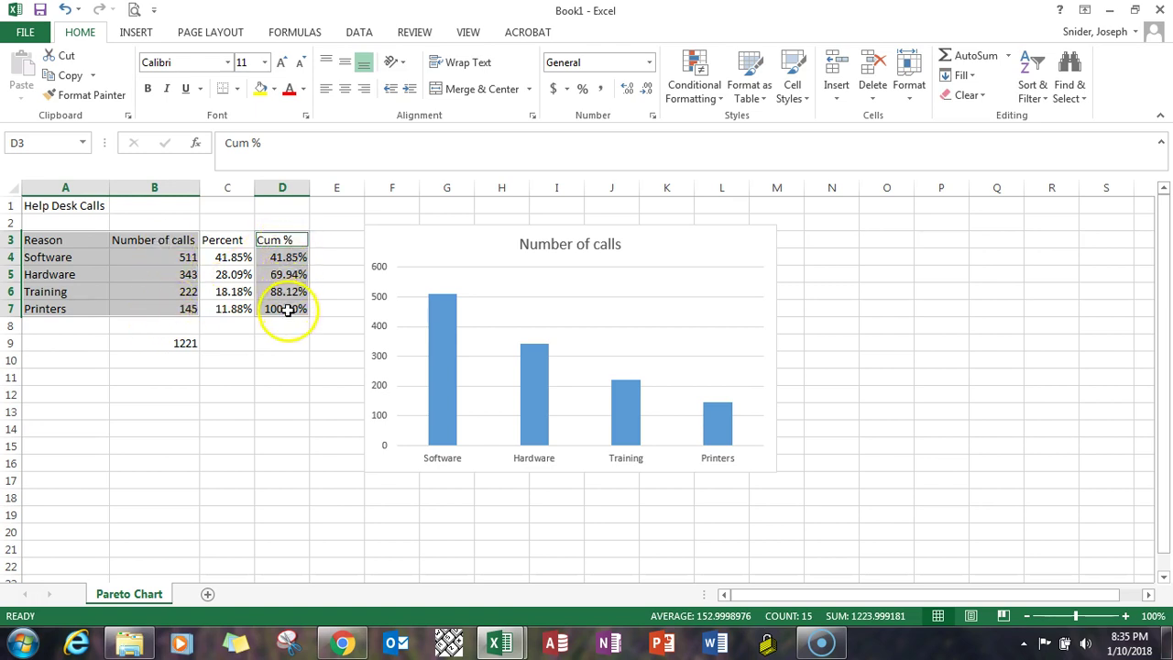
Step: Choose a Combo chart: Number of calls as columns, Cum % as a line on a secondary axis
left_click(137, 35)
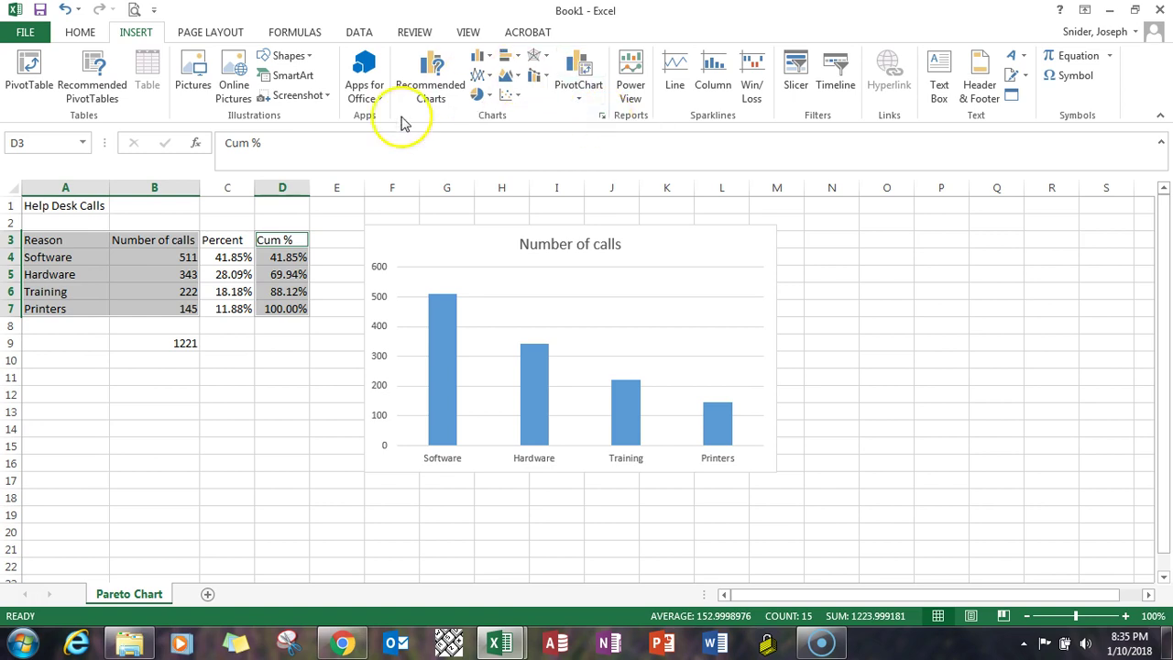
left_click(601, 117)
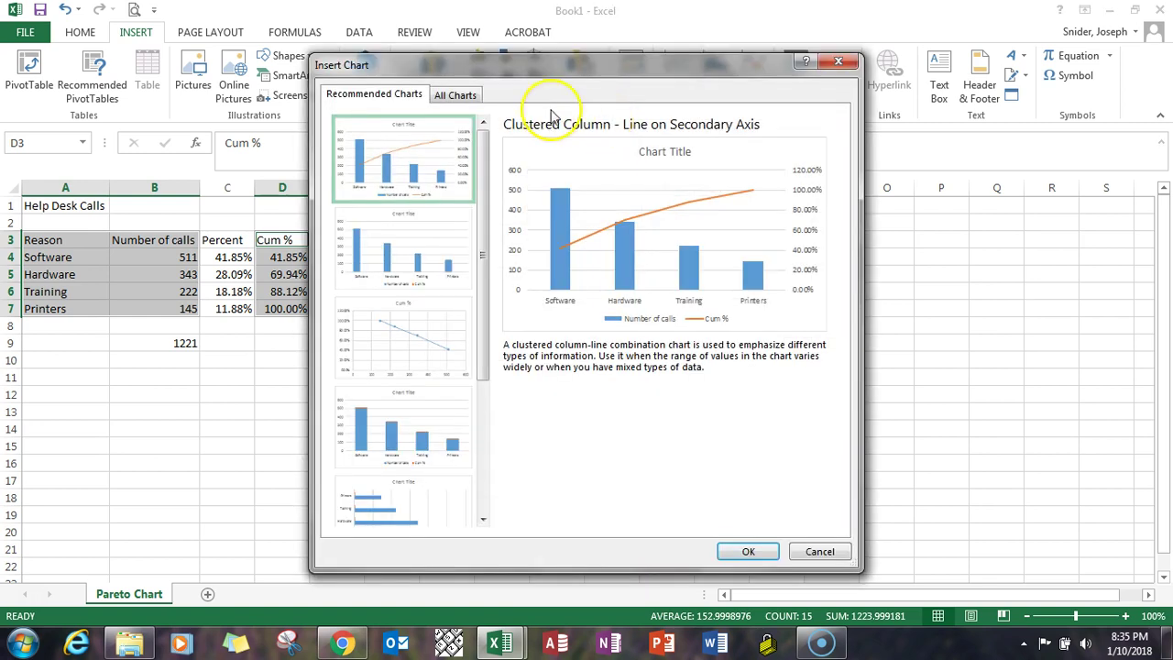
left_click(458, 97)
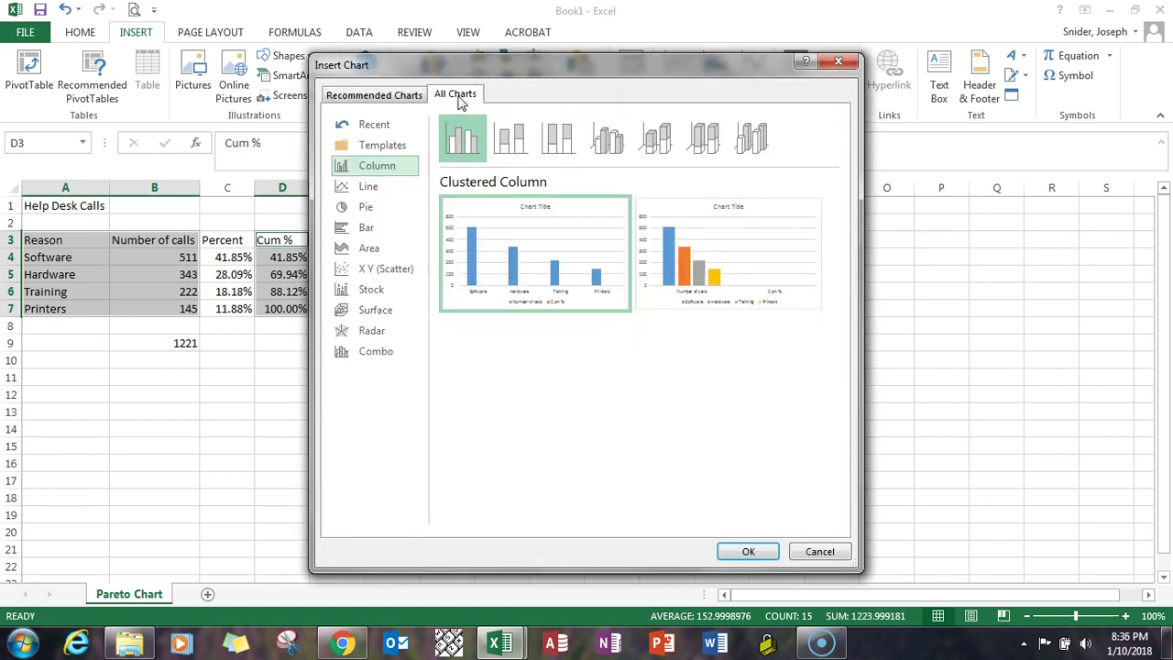
left_click(393, 356)
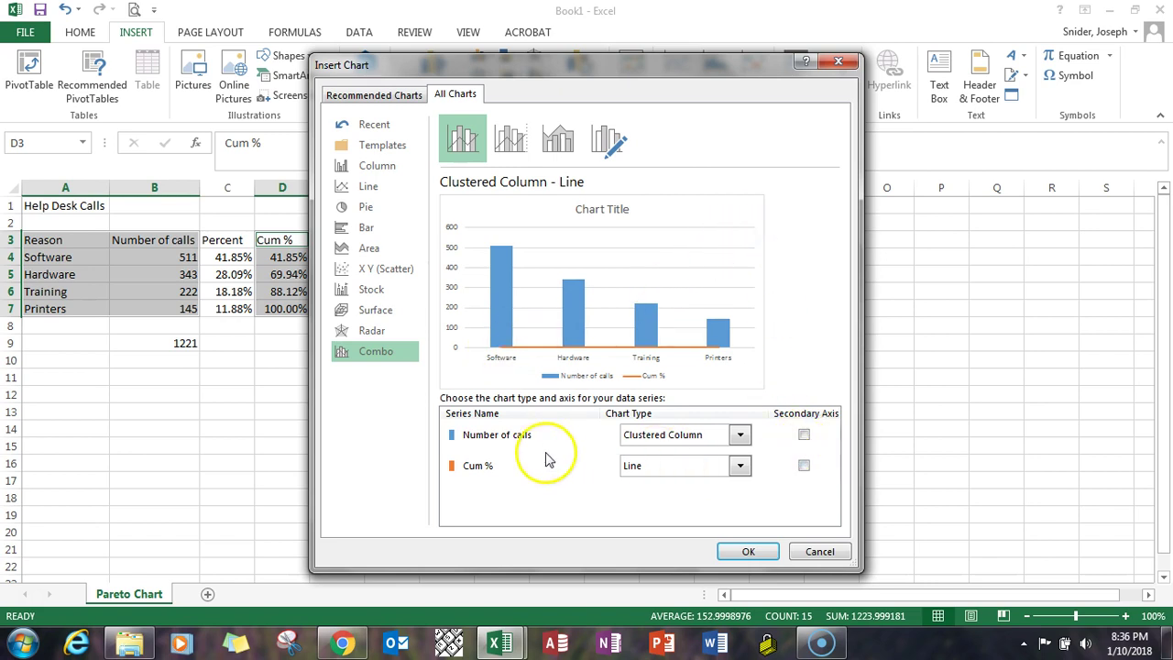
left_click(804, 467)
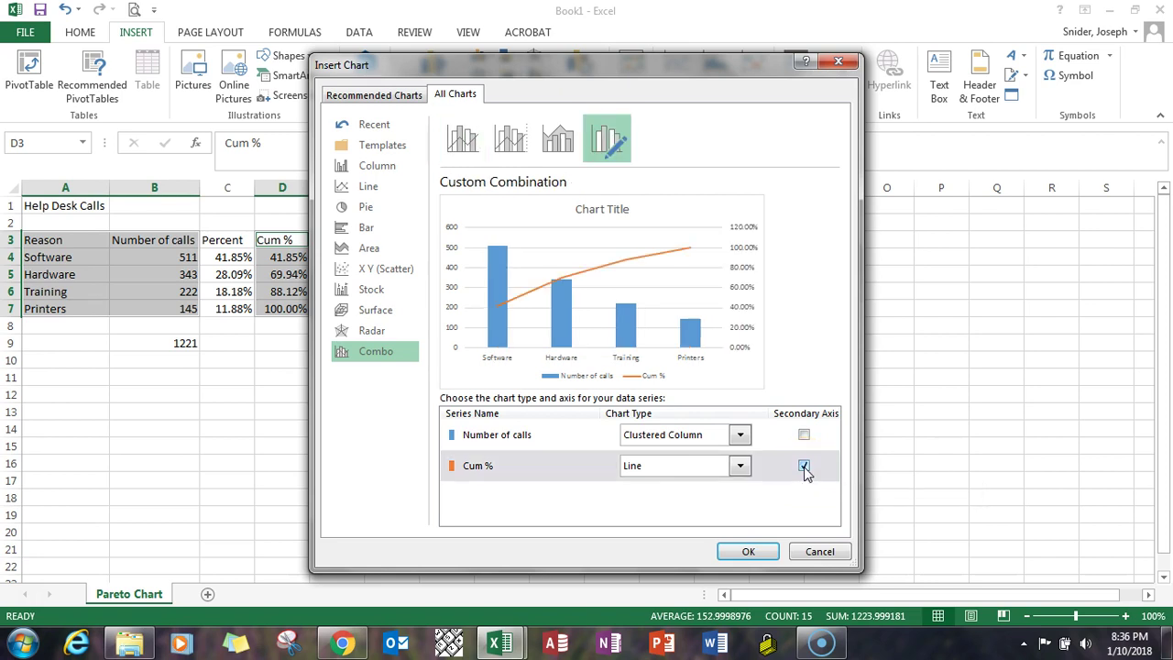
Step: Insert the combo chart and drag it to the right of the first Number of calls chart
left_click(748, 553)
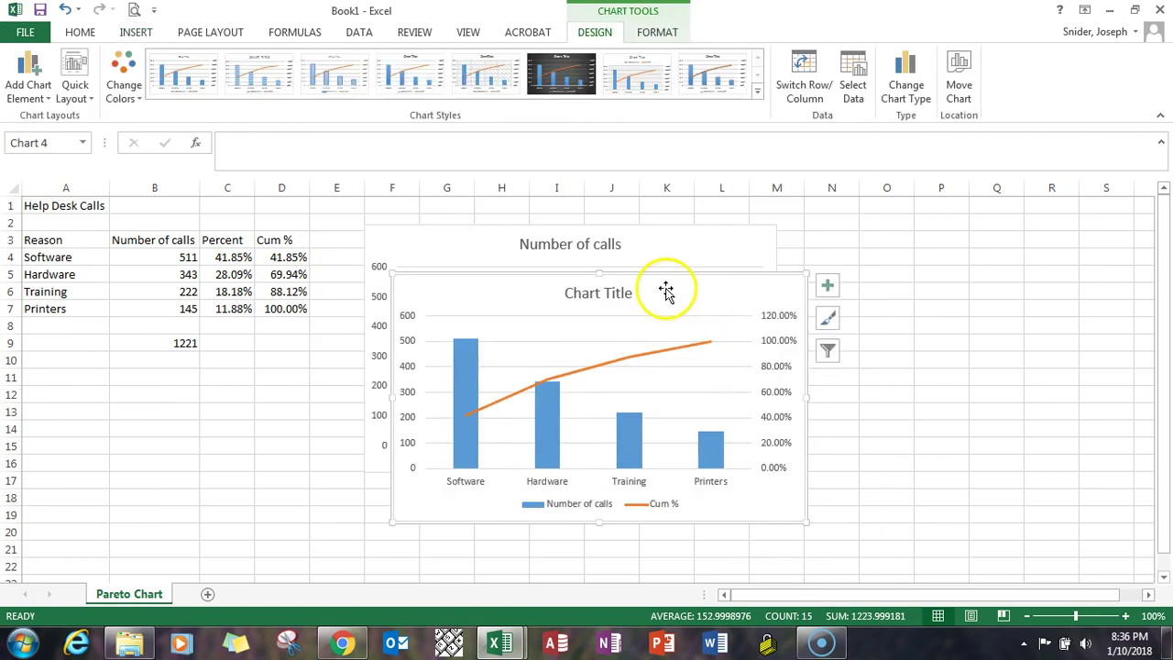
left_click_drag(653, 271, 999, 210)
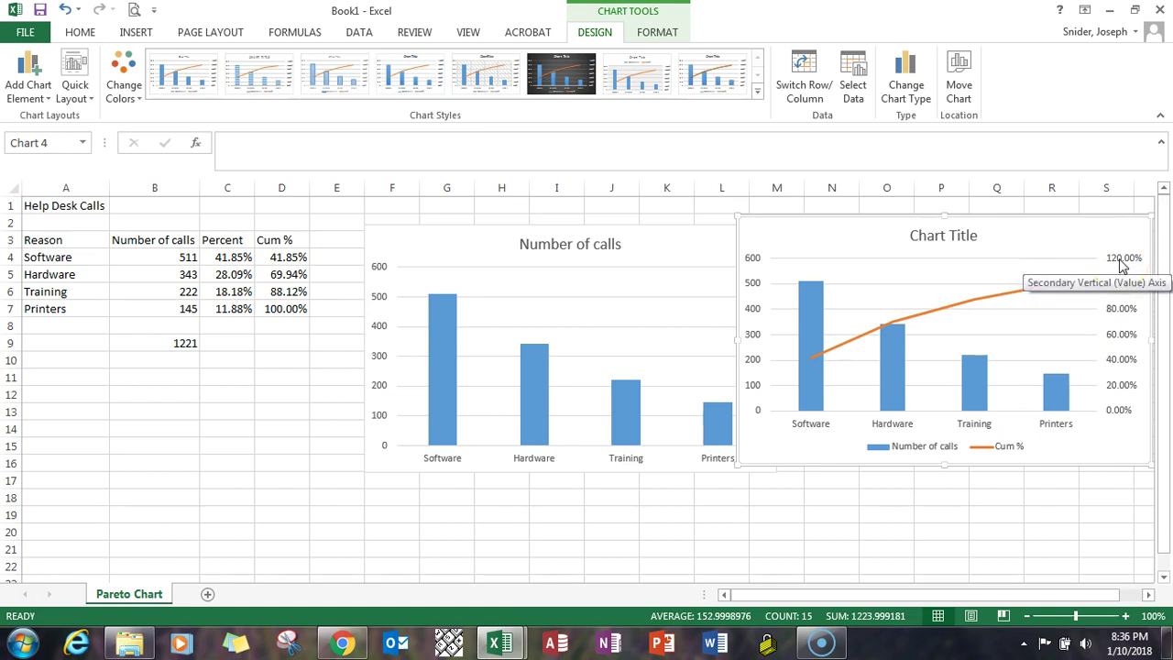
Step: Set the secondary Cum % axis maximum to 1.0 so it spans 0% to 100%
right_click(1120, 265)
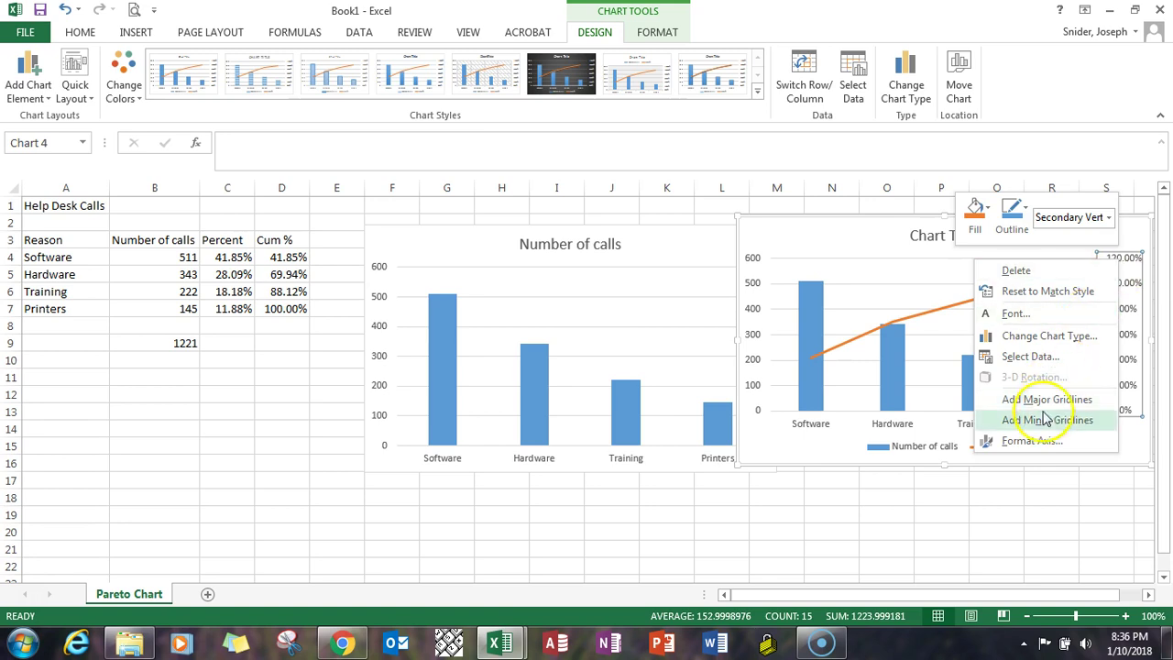
left_click(1042, 443)
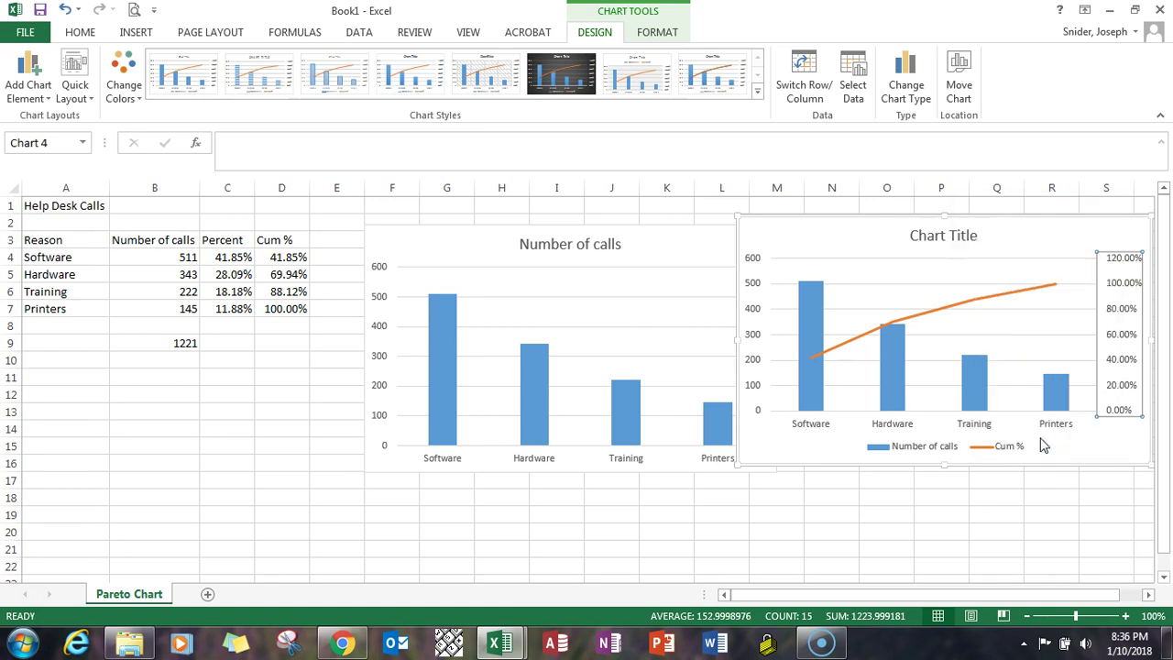
left_click(1058, 364)
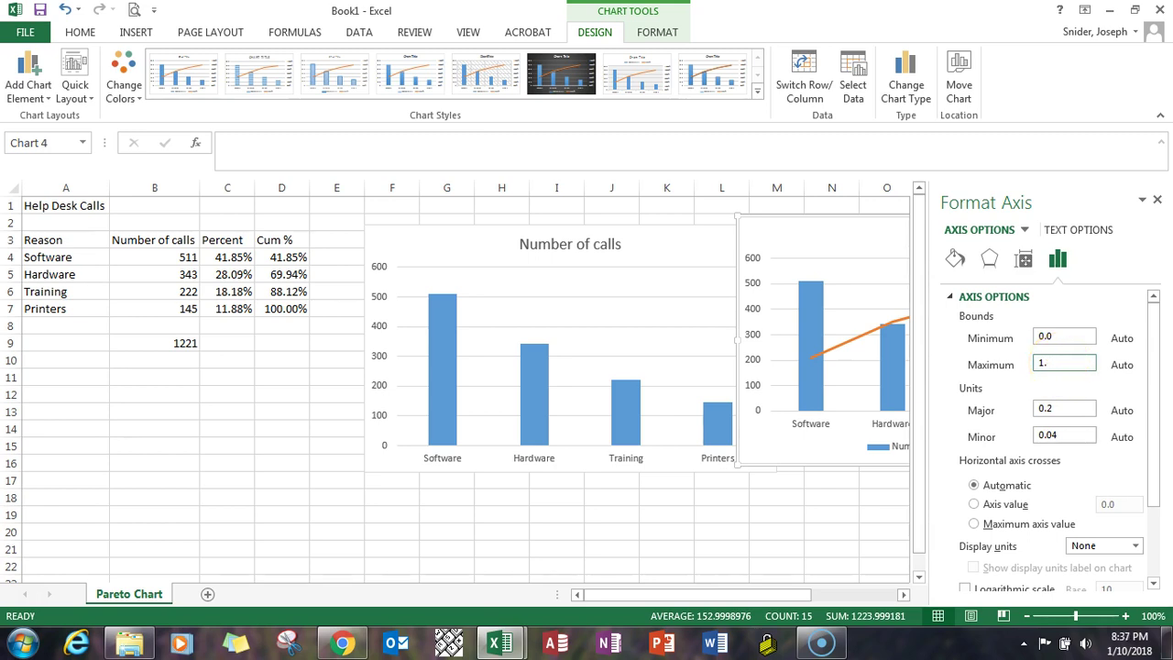
left_click(1157, 201)
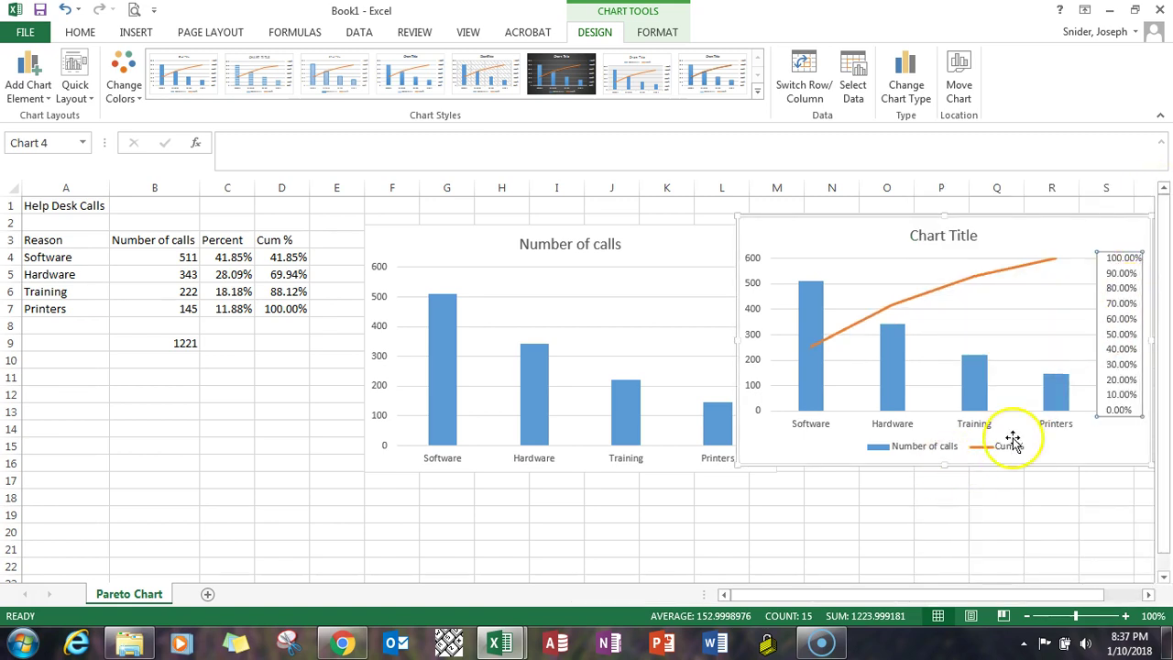
left_click(847, 511)
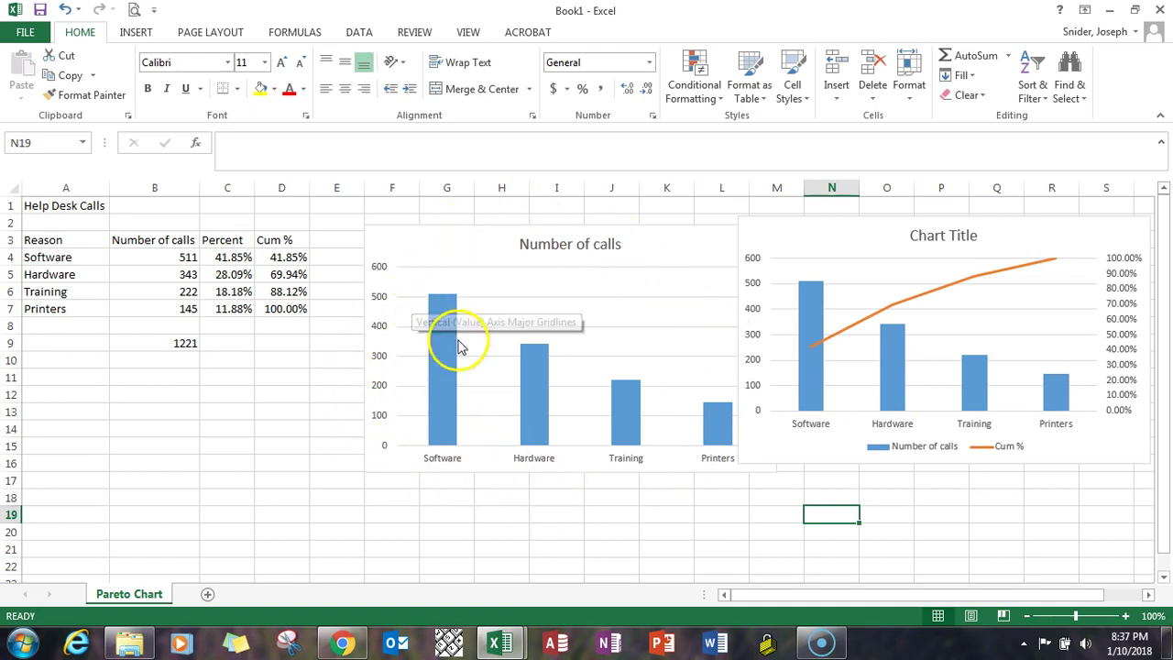
mouse_move(722, 446)
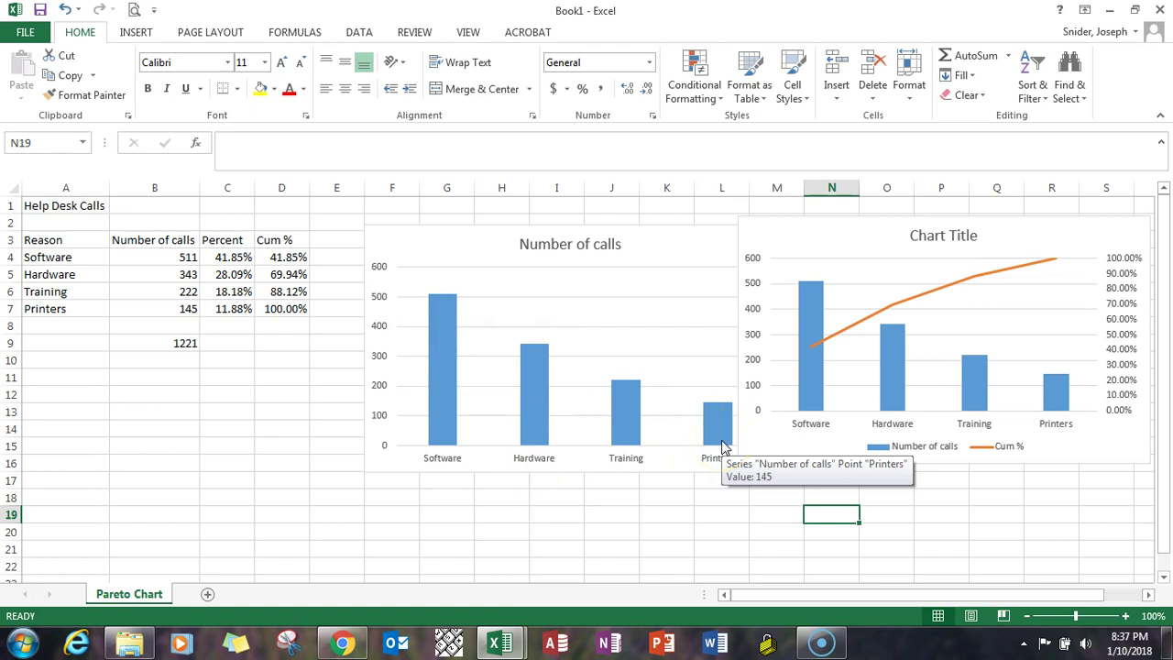